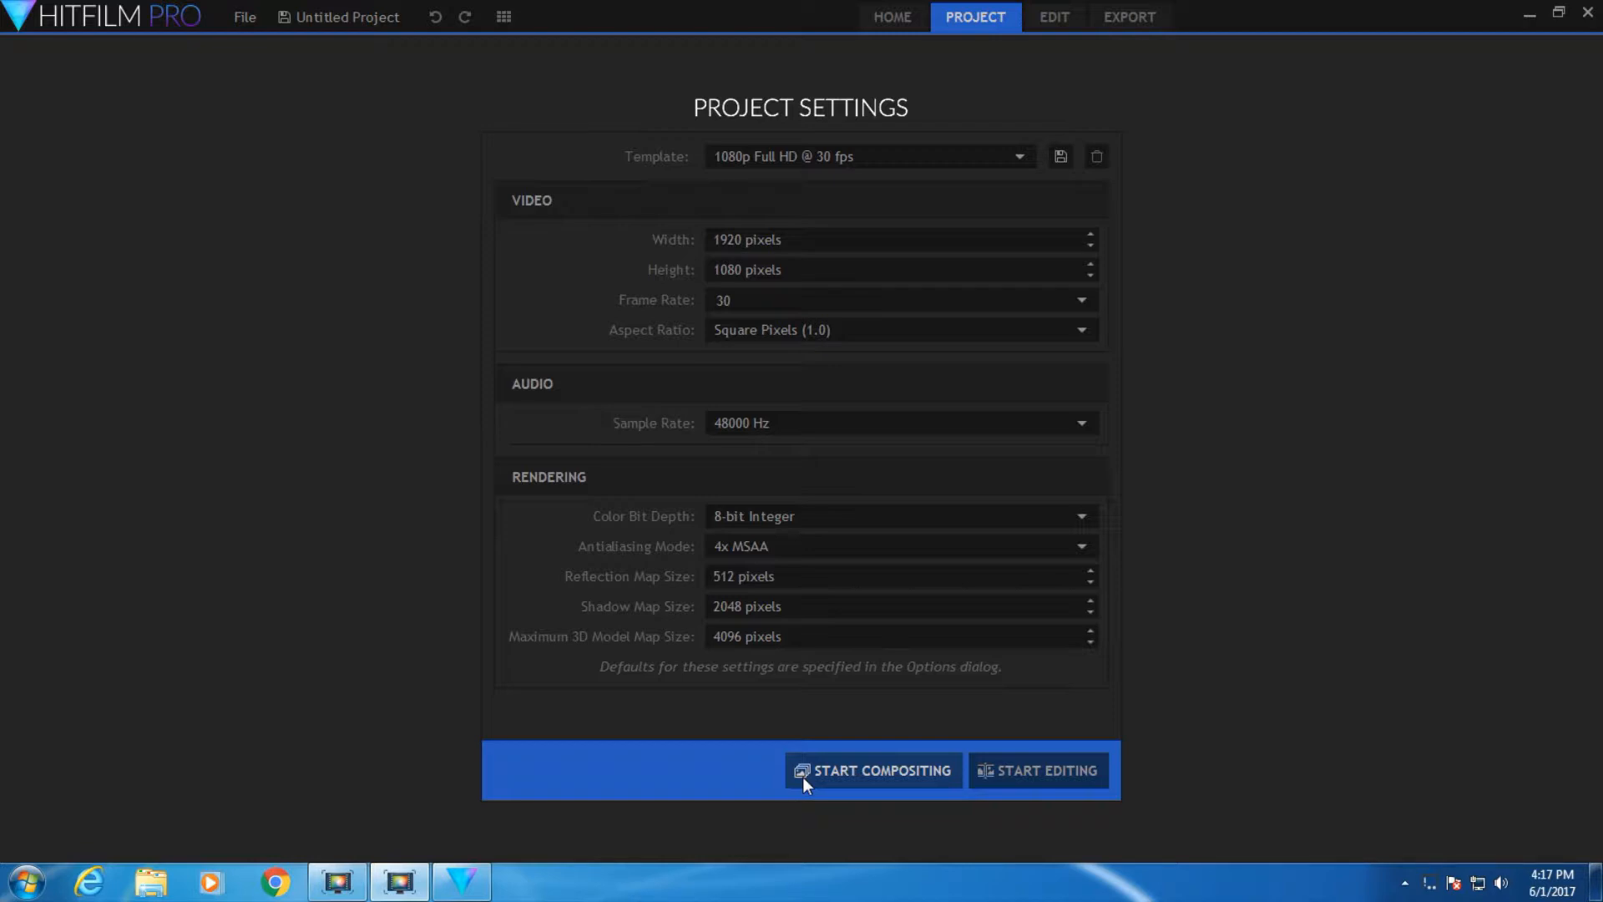
# Start editing with the 1080p Full HD @ 30 fps settings and import 01060001.MOV through 01060012.MOV from the Footage folder.
pyautogui.click(1019, 766)
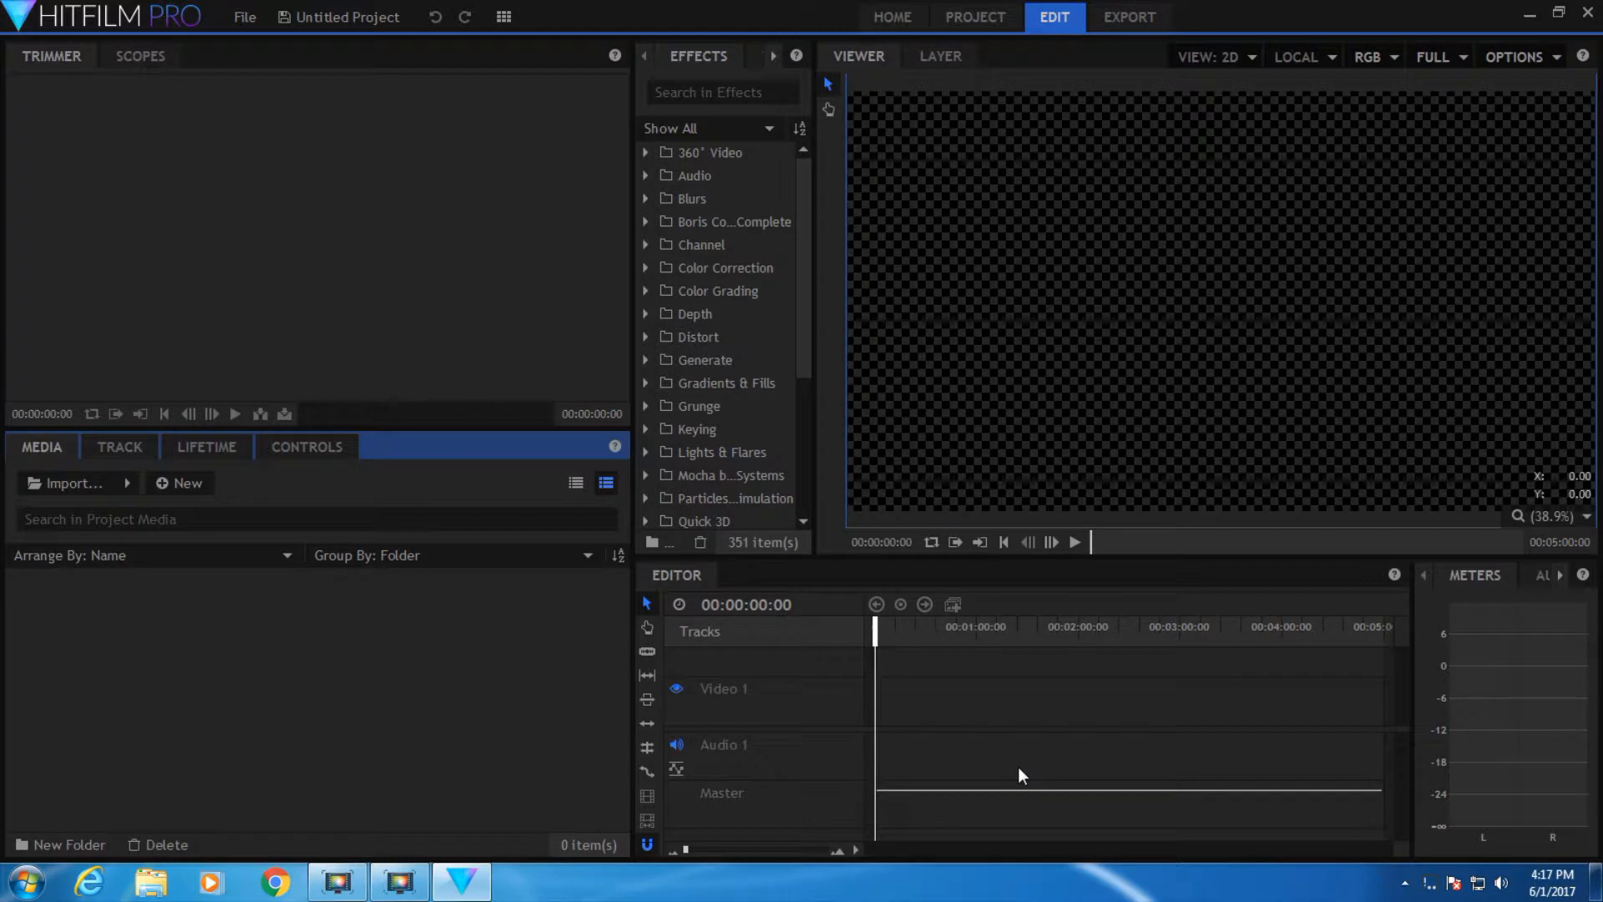
pyautogui.click(126, 483)
pyautogui.click(155, 509)
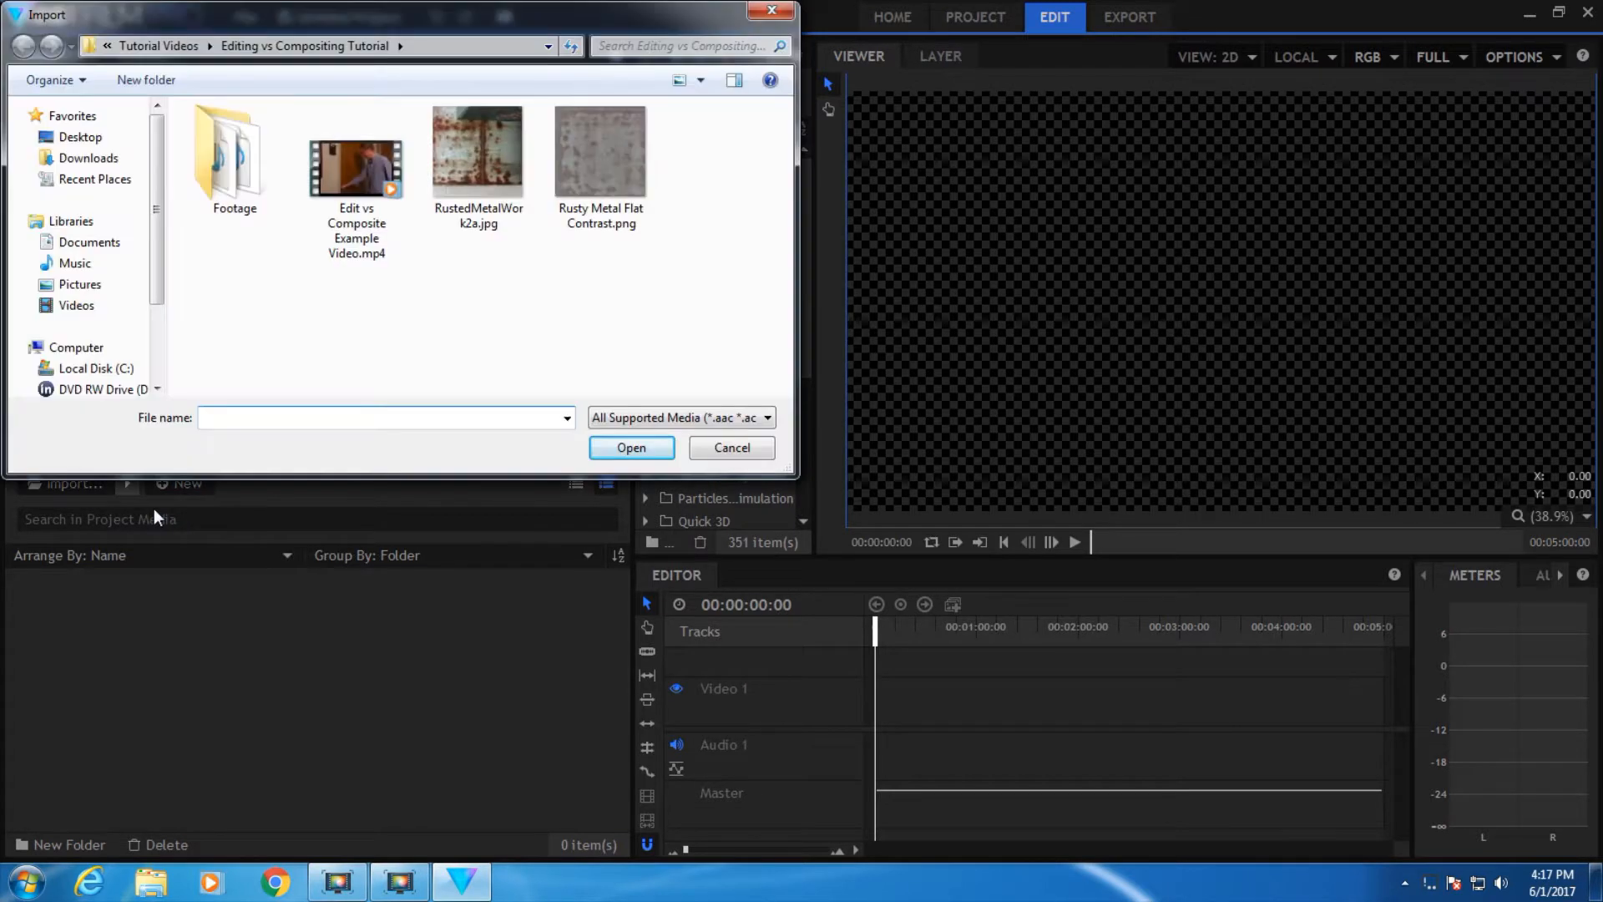
pyautogui.doubleClick(200, 176)
pyautogui.click(200, 175)
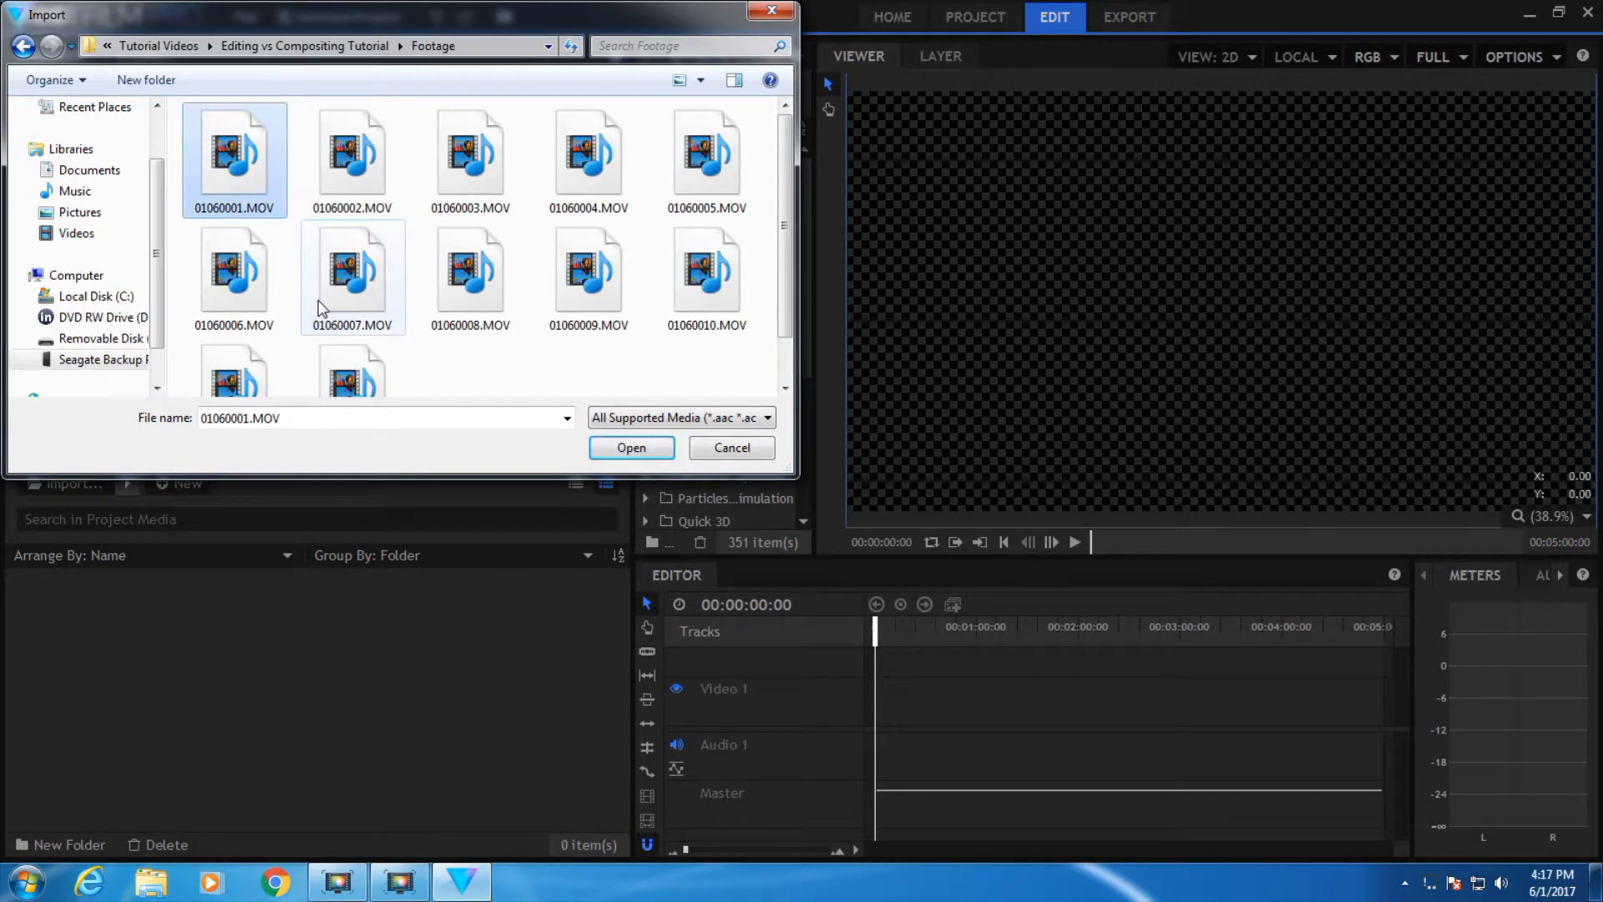
pyautogui.keyDown('shift'); pyautogui.click(352, 380); pyautogui.keyUp('shift')
pyautogui.click(631, 447)
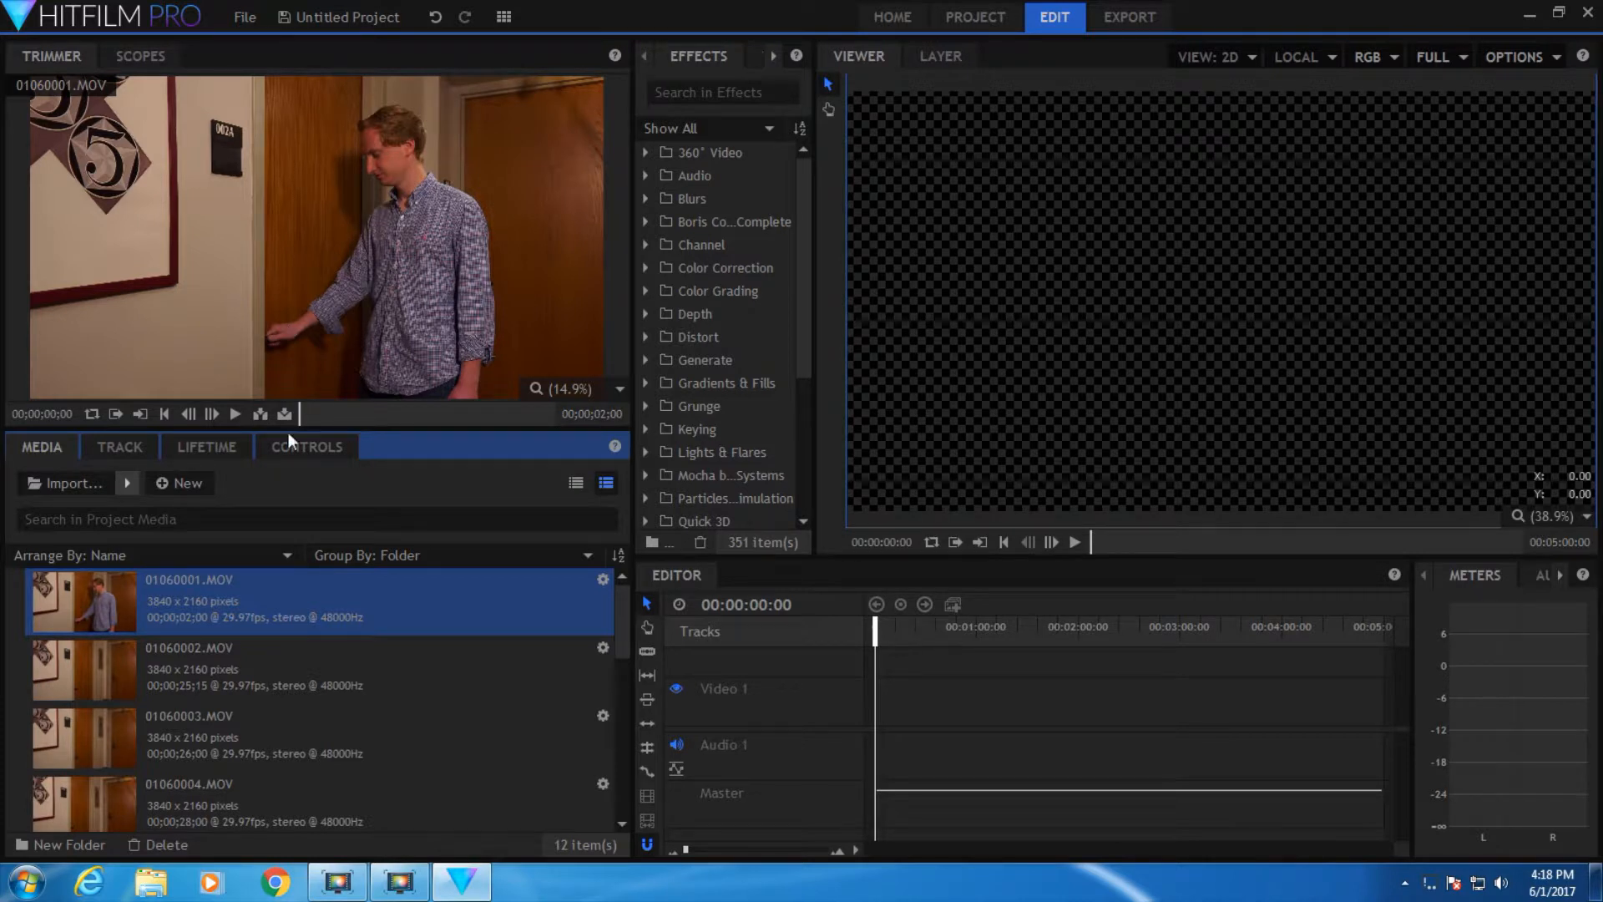
# Trim 01060004.MOV to 00;00;02;09–00;00;03;12 and place it at the start of Video 1, matching the sequence settings to the clip.
pyautogui.click(236, 413)
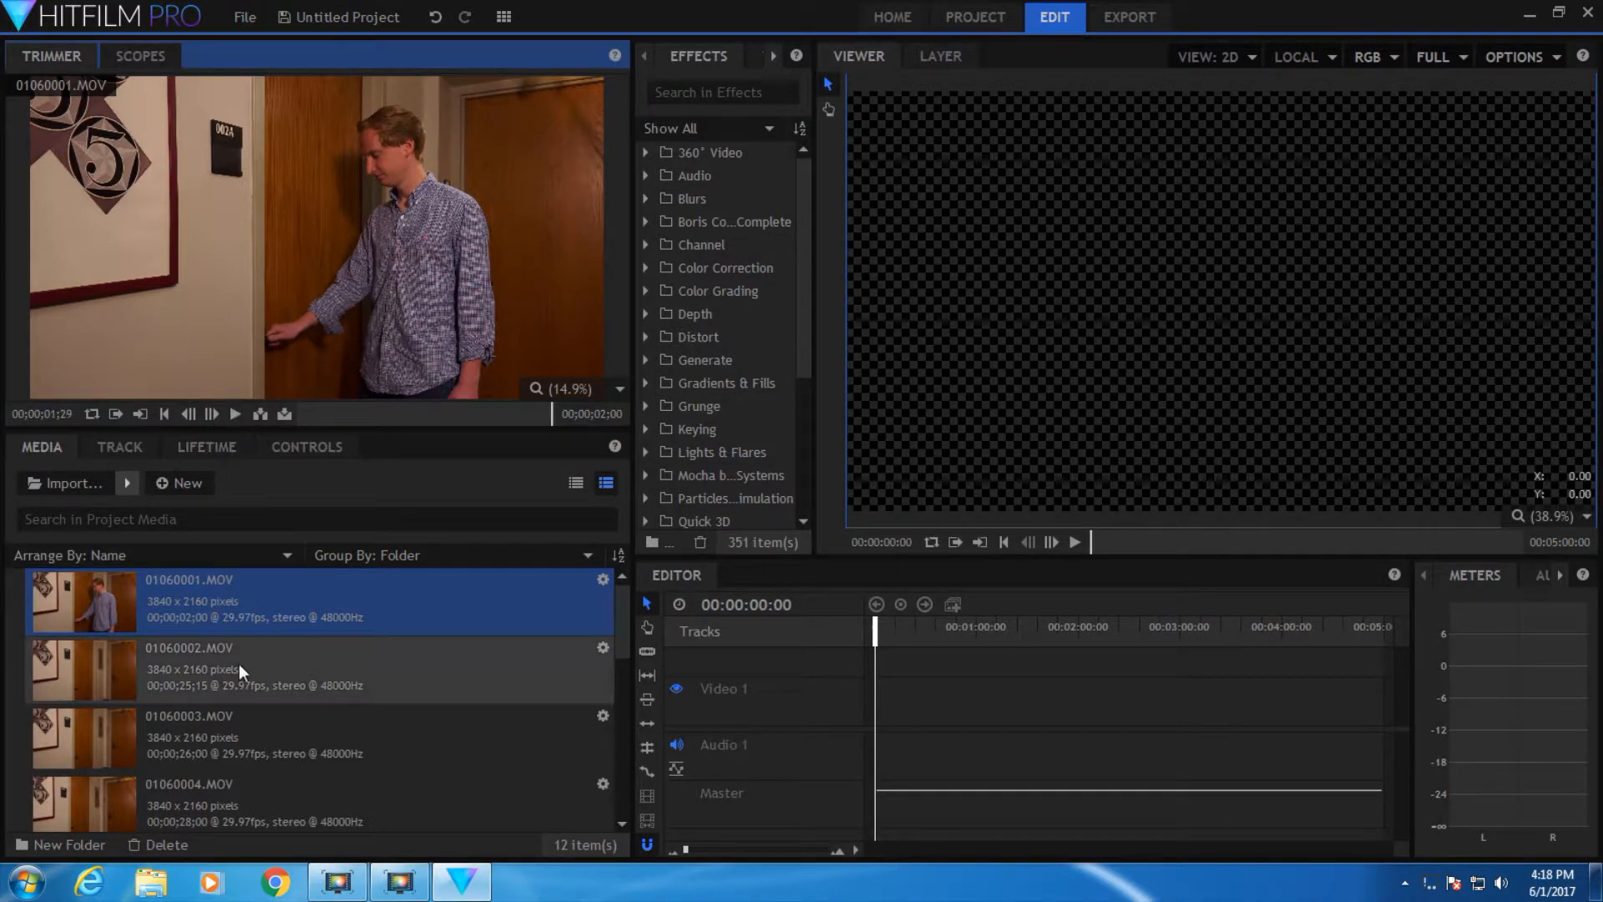
pyautogui.click(280, 801)
pyautogui.moveTo(379, 414); pyautogui.dragTo(319, 416)
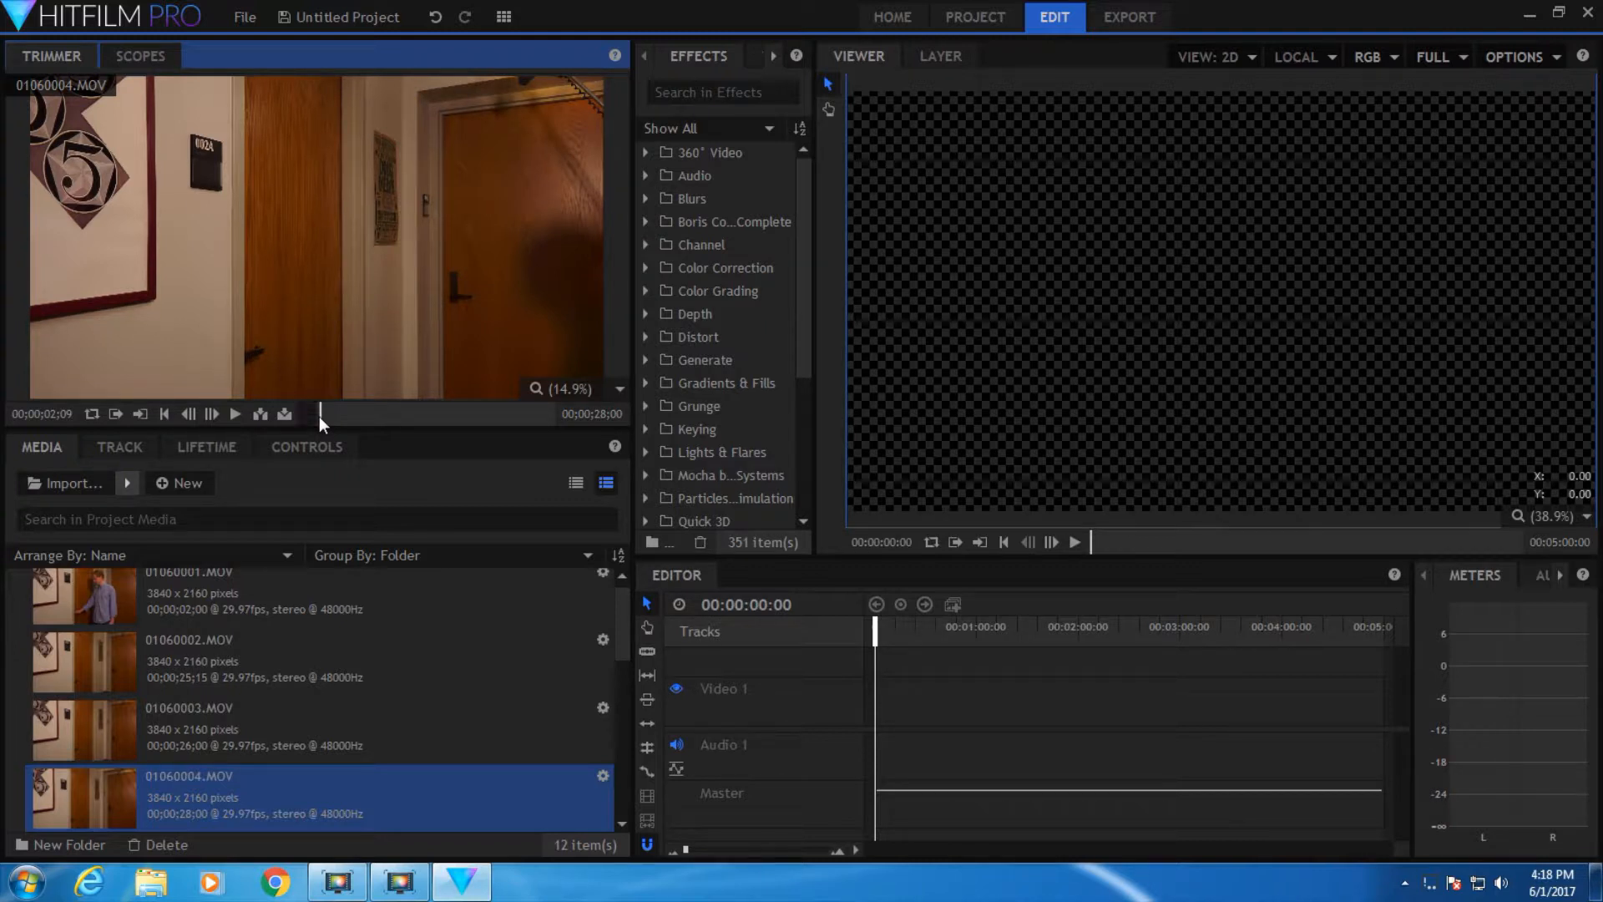
pyautogui.click(331, 417)
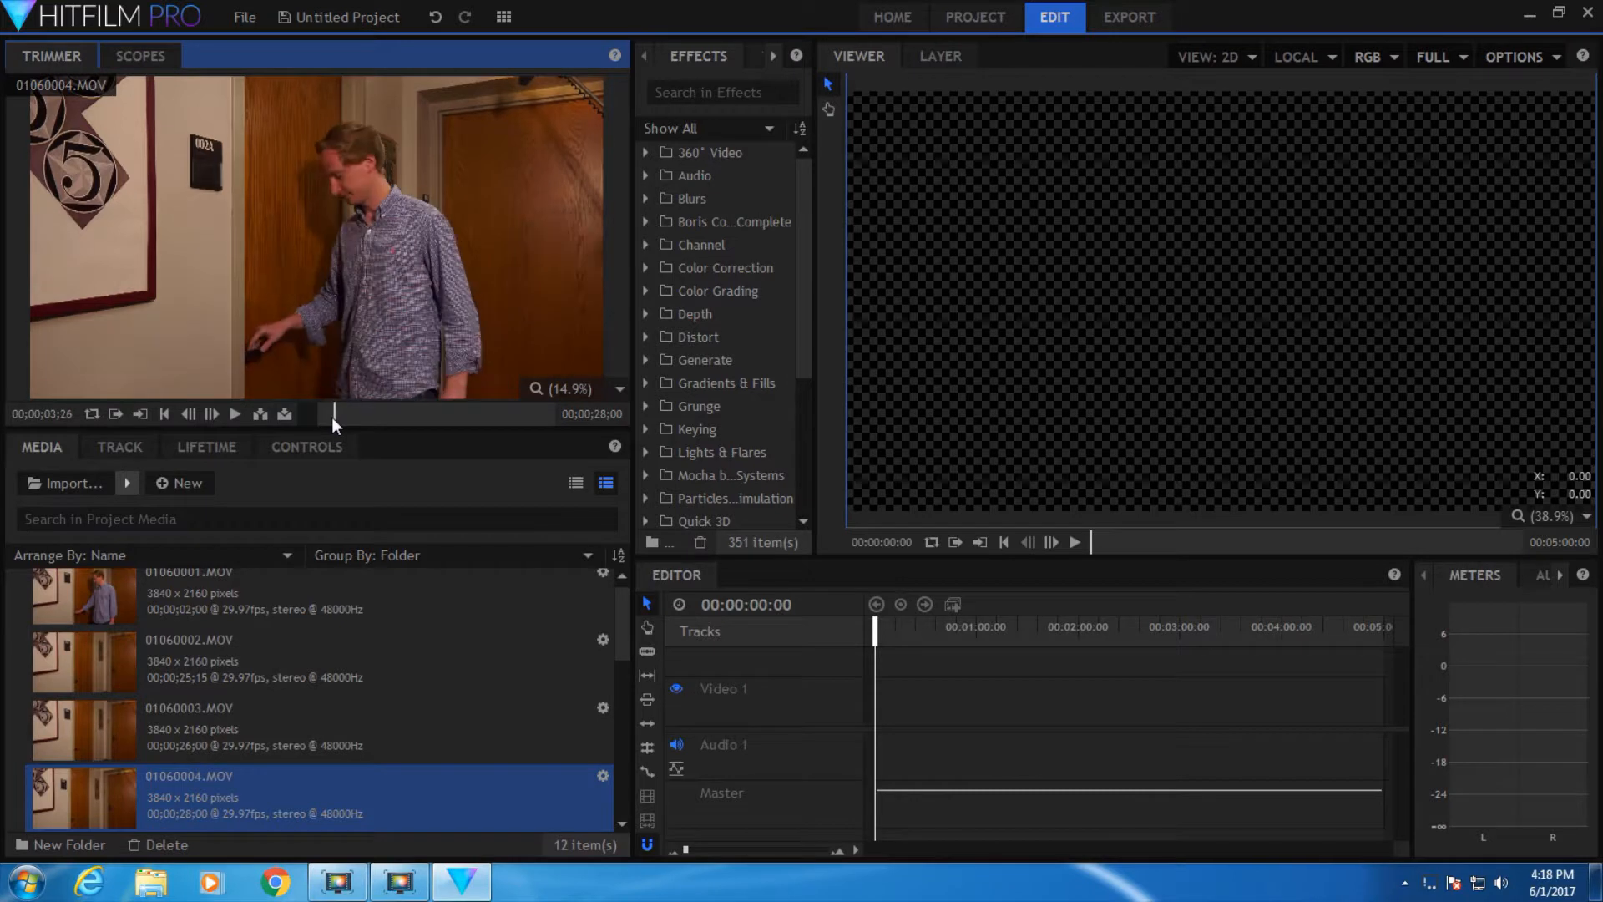
pyautogui.moveTo(332, 416); pyautogui.dragTo(330, 415)
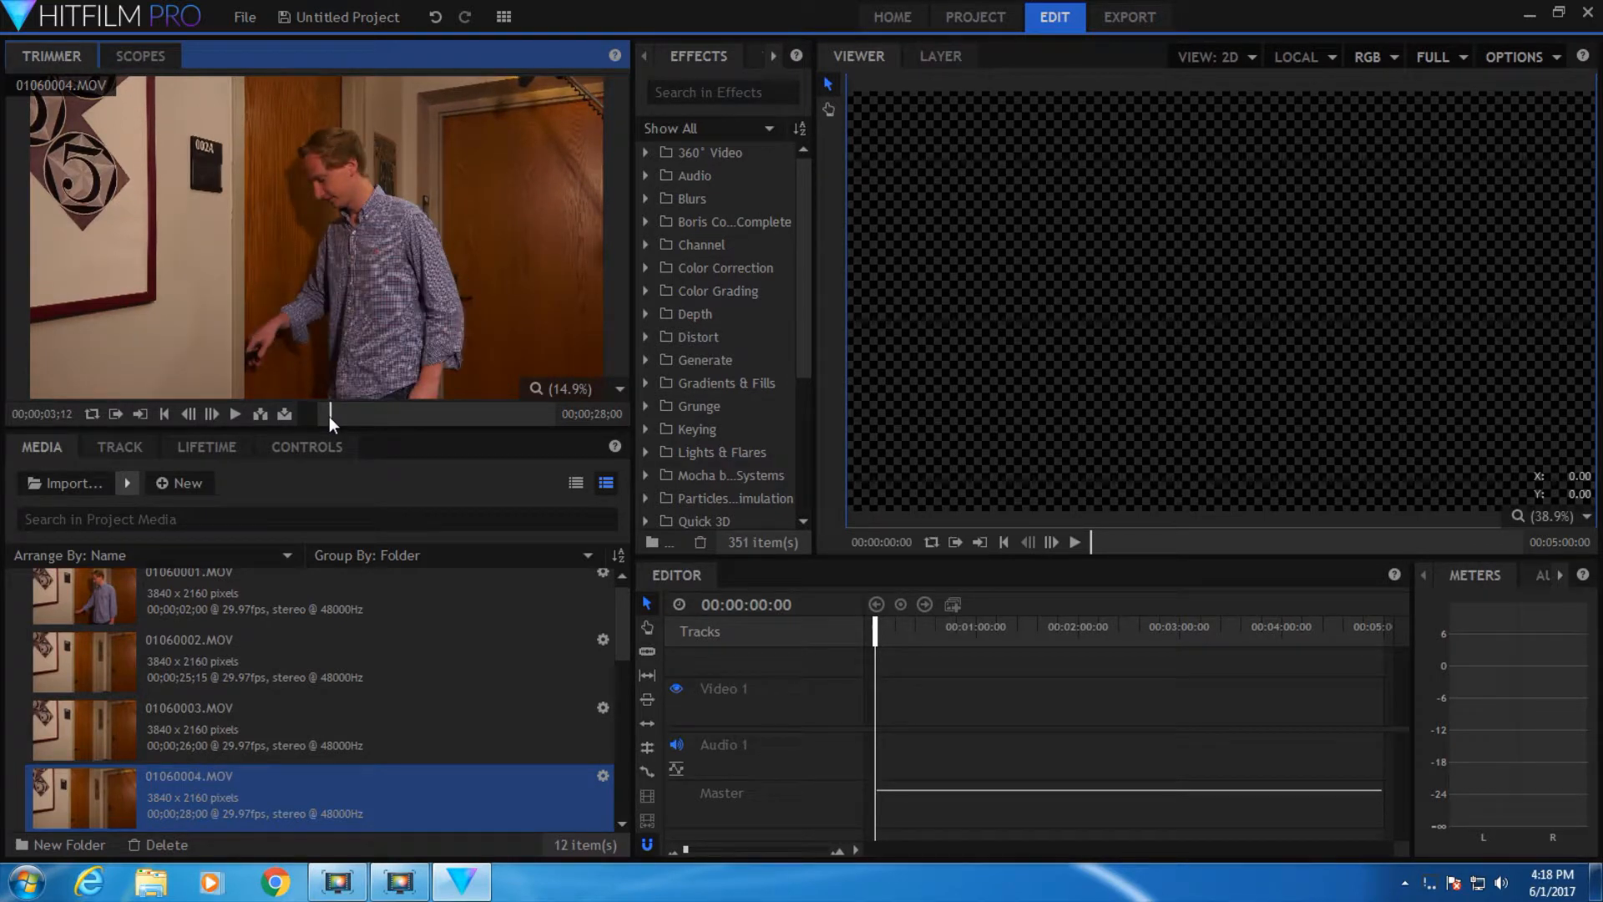
pyautogui.moveTo(222, 196); pyautogui.dragTo(880, 718)
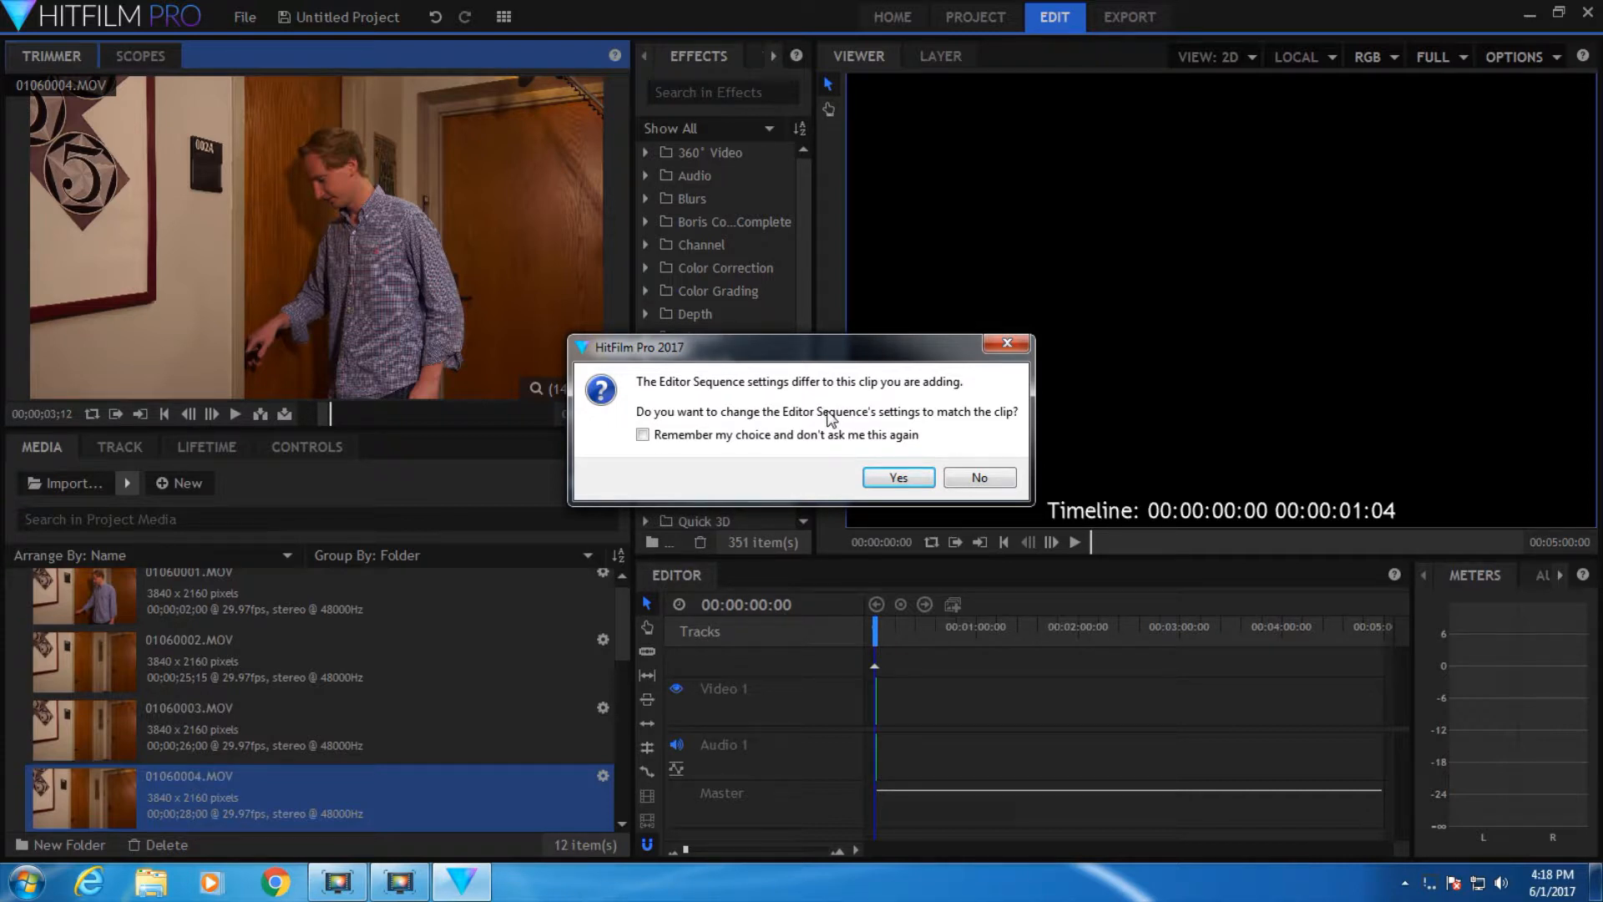
pyautogui.click(900, 477)
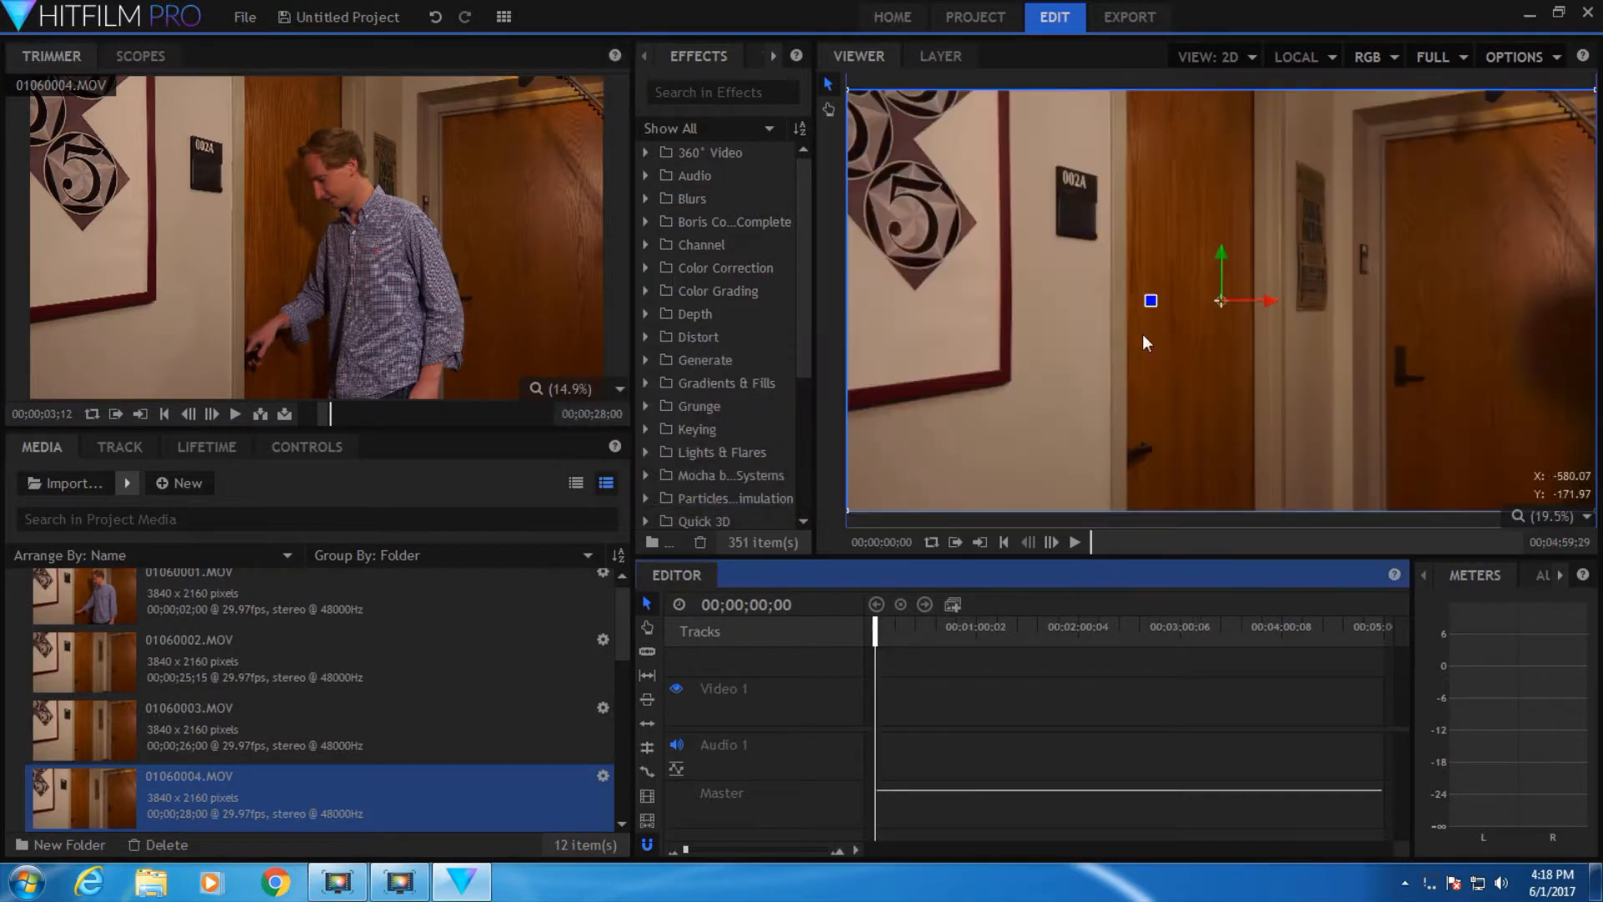
pyautogui.scroll(-2, 1246, 272)
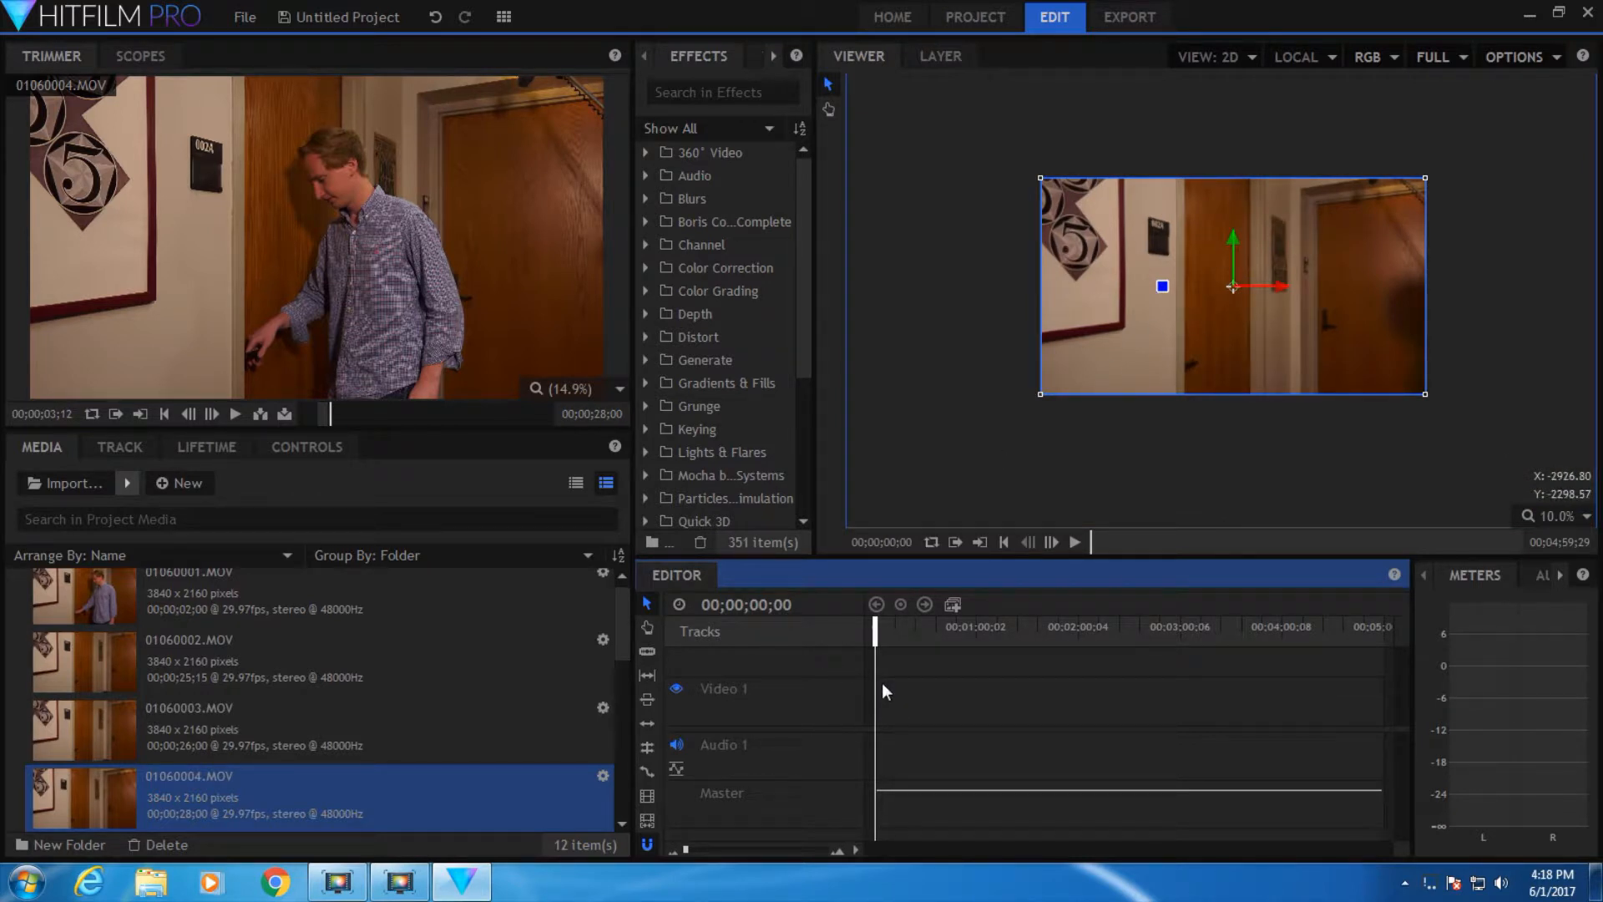
pyautogui.moveTo(688, 849); pyautogui.dragTo(700, 849)
pyautogui.moveTo(893, 640); pyautogui.dragTo(899, 638)
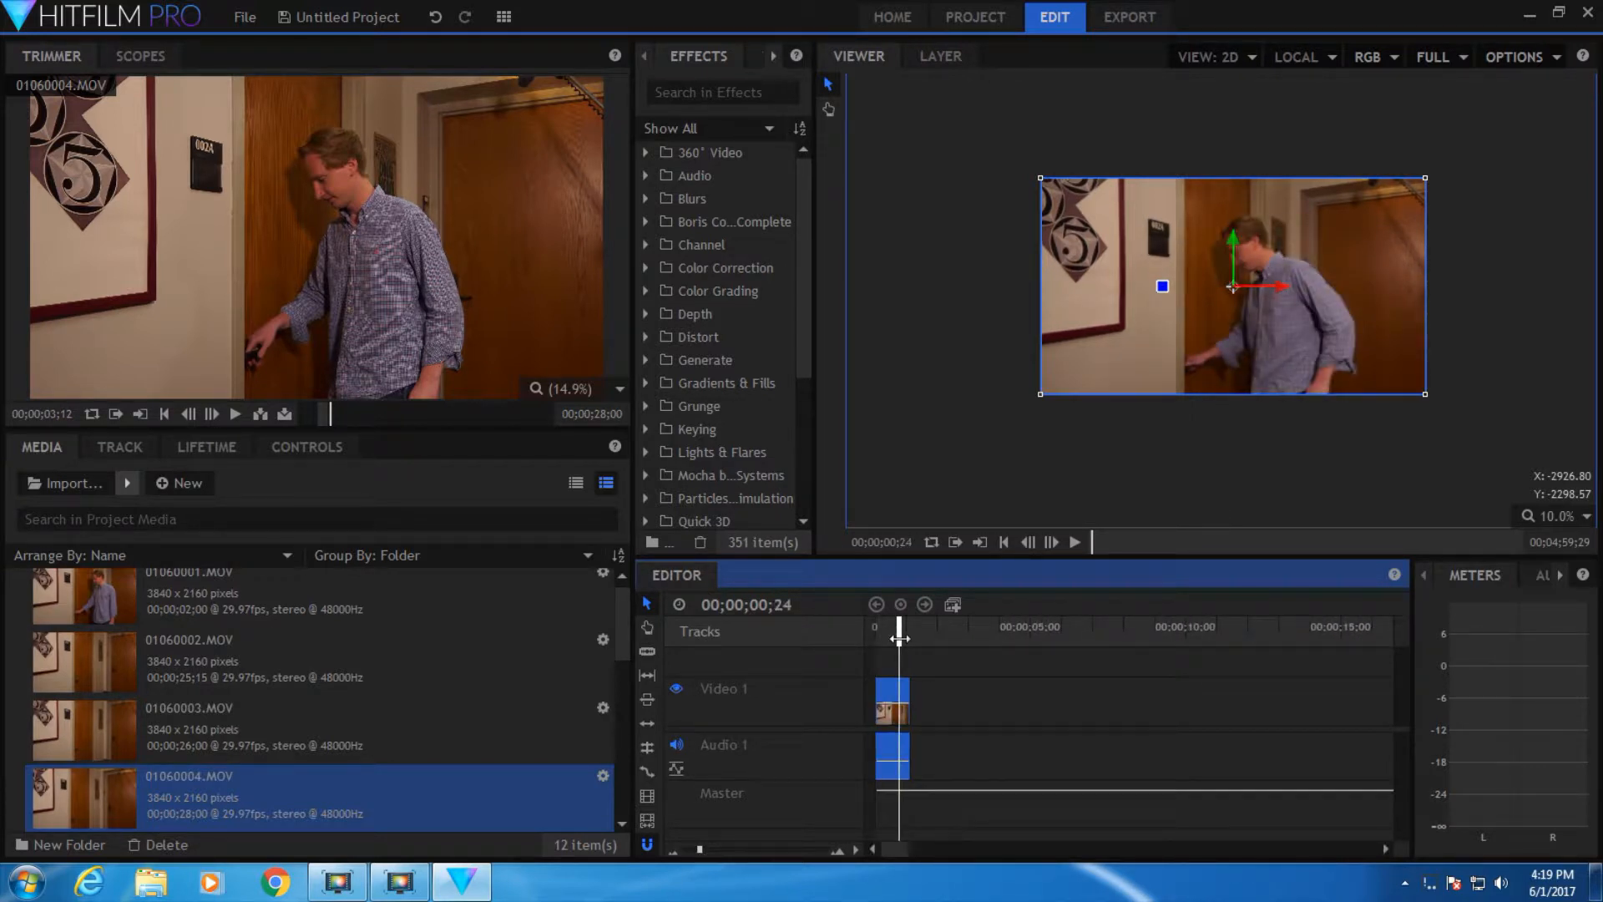
# Trim 01060010.MOV to 00;00;05;03–00;00;07;00, place it directly after the first clip on Video 1 and play the cut.
pyautogui.scroll(-5, 269, 730)
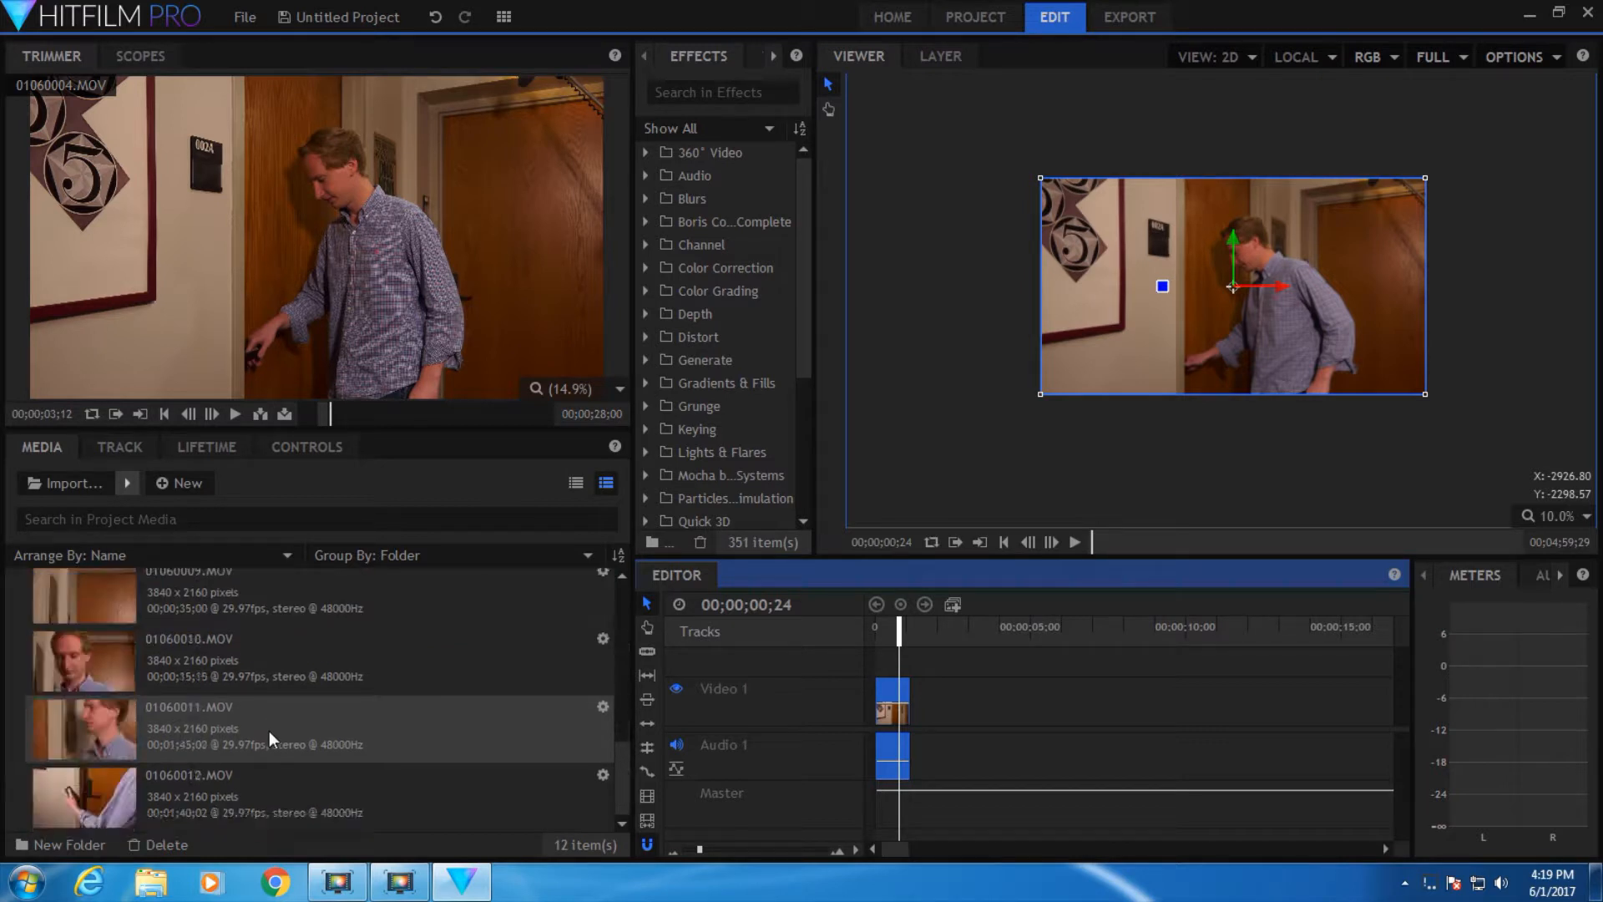
pyautogui.click(234, 662)
pyautogui.moveTo(344, 410); pyautogui.dragTo(421, 412)
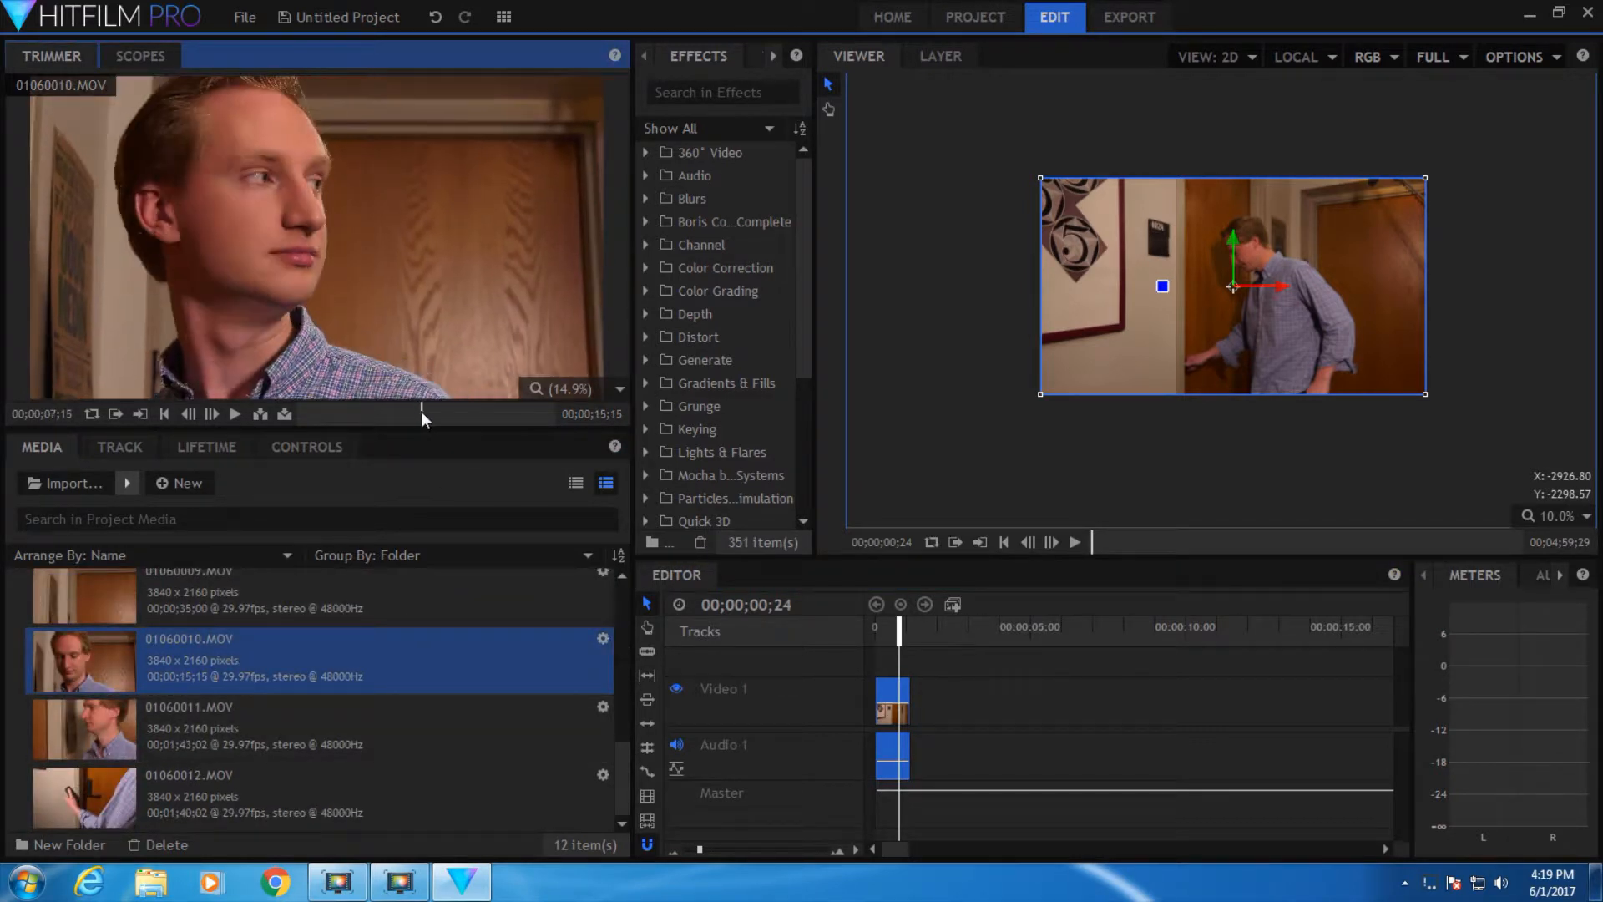
pyautogui.click(382, 415)
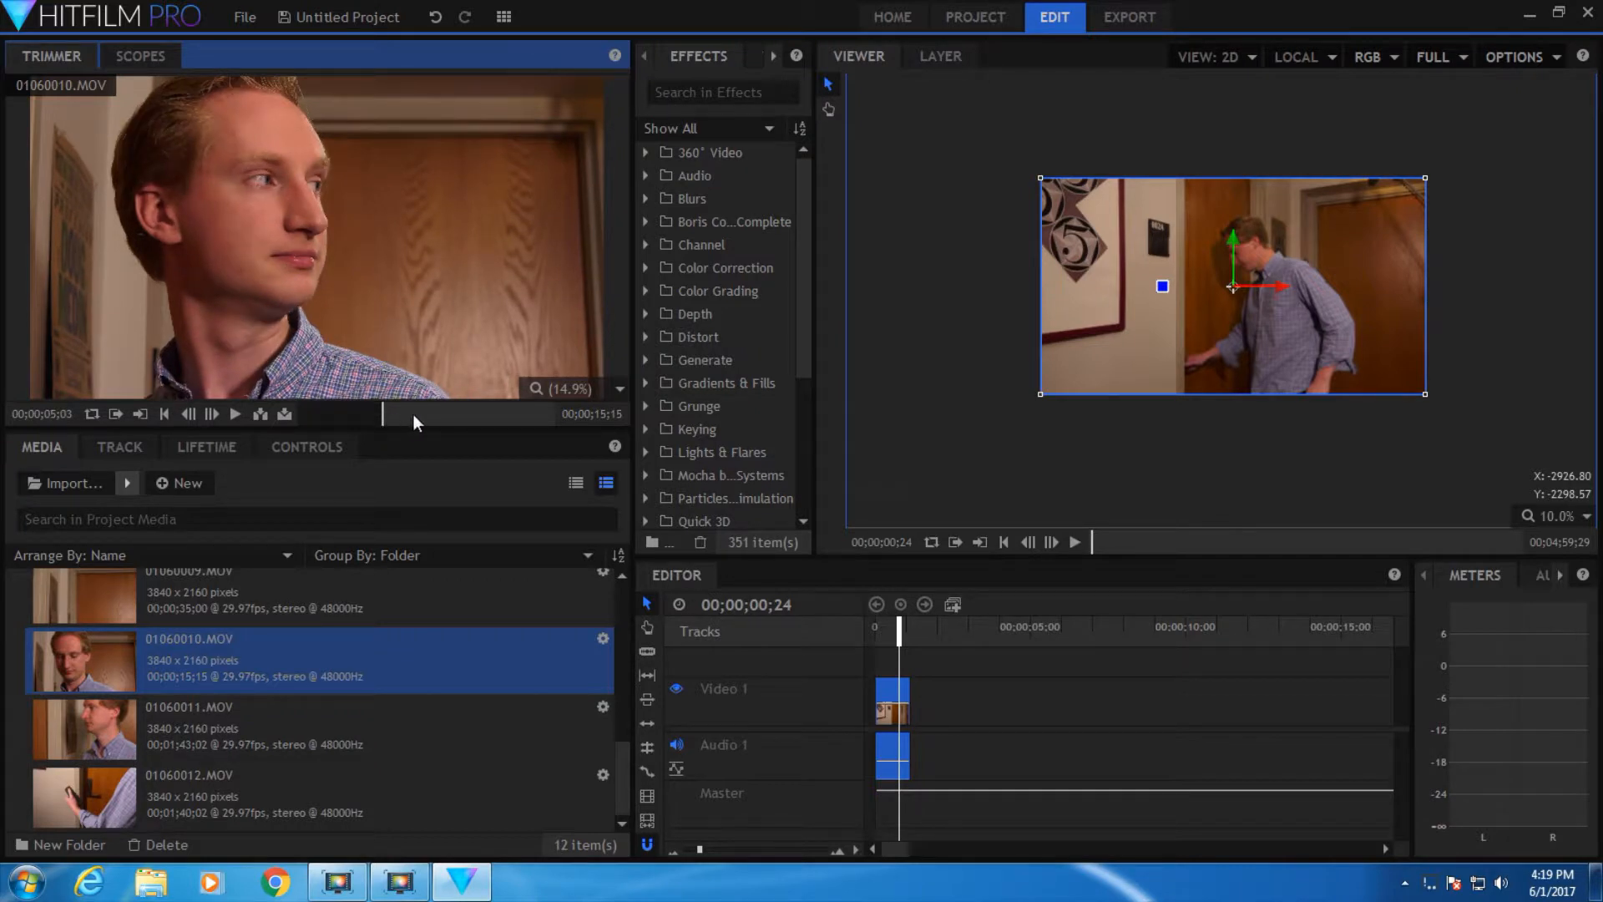
pyautogui.click(414, 415)
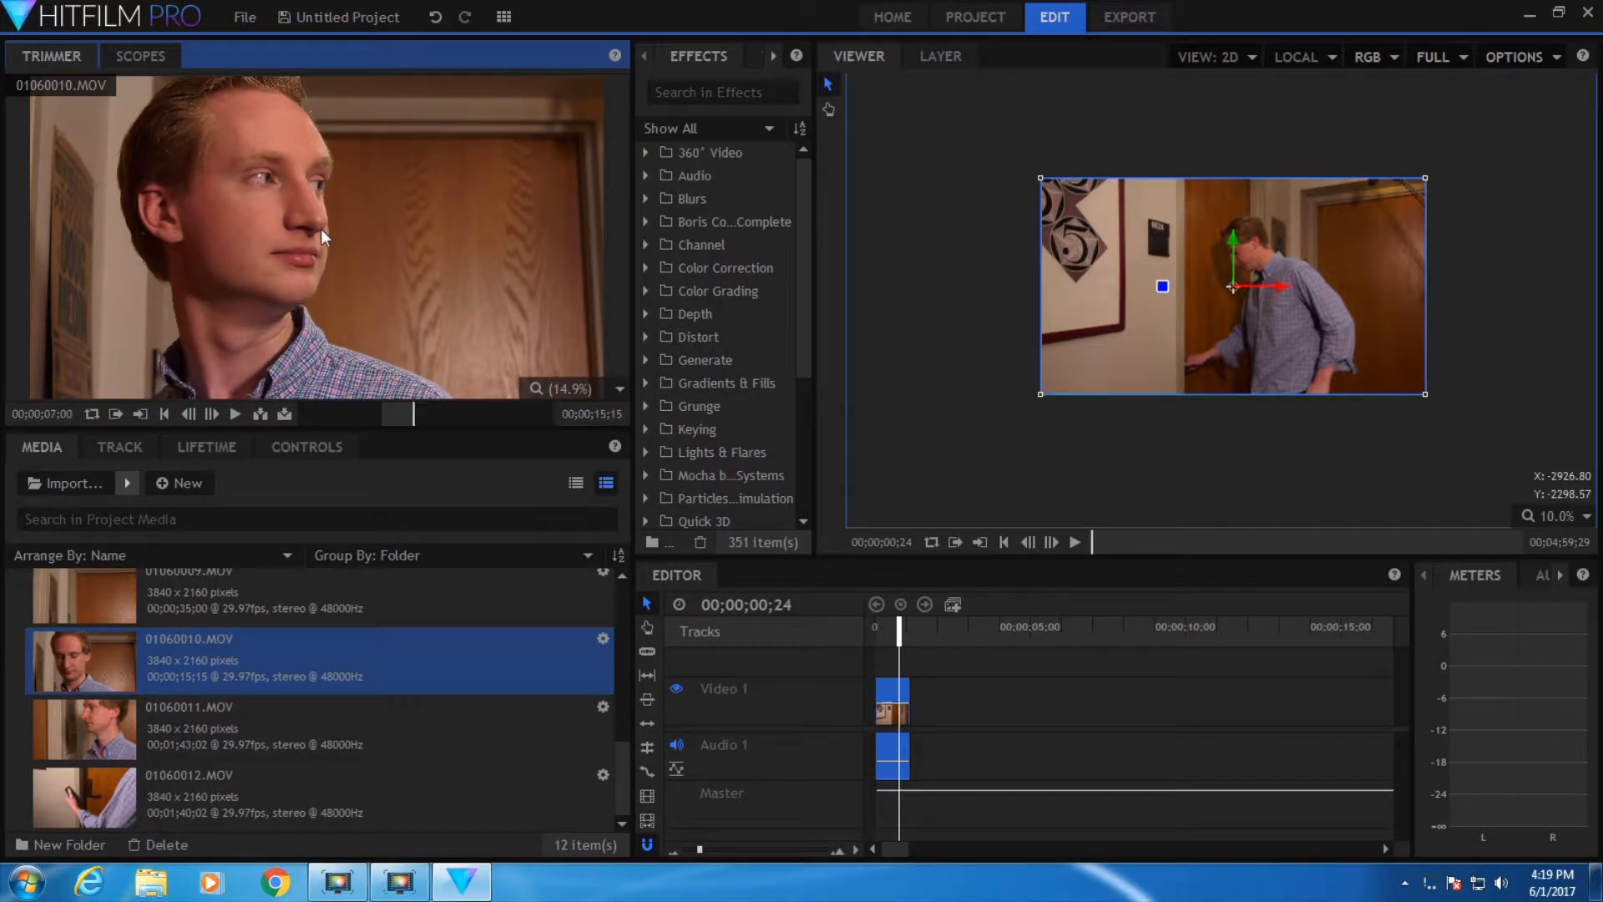
pyautogui.moveTo(402, 218); pyautogui.dragTo(923, 712)
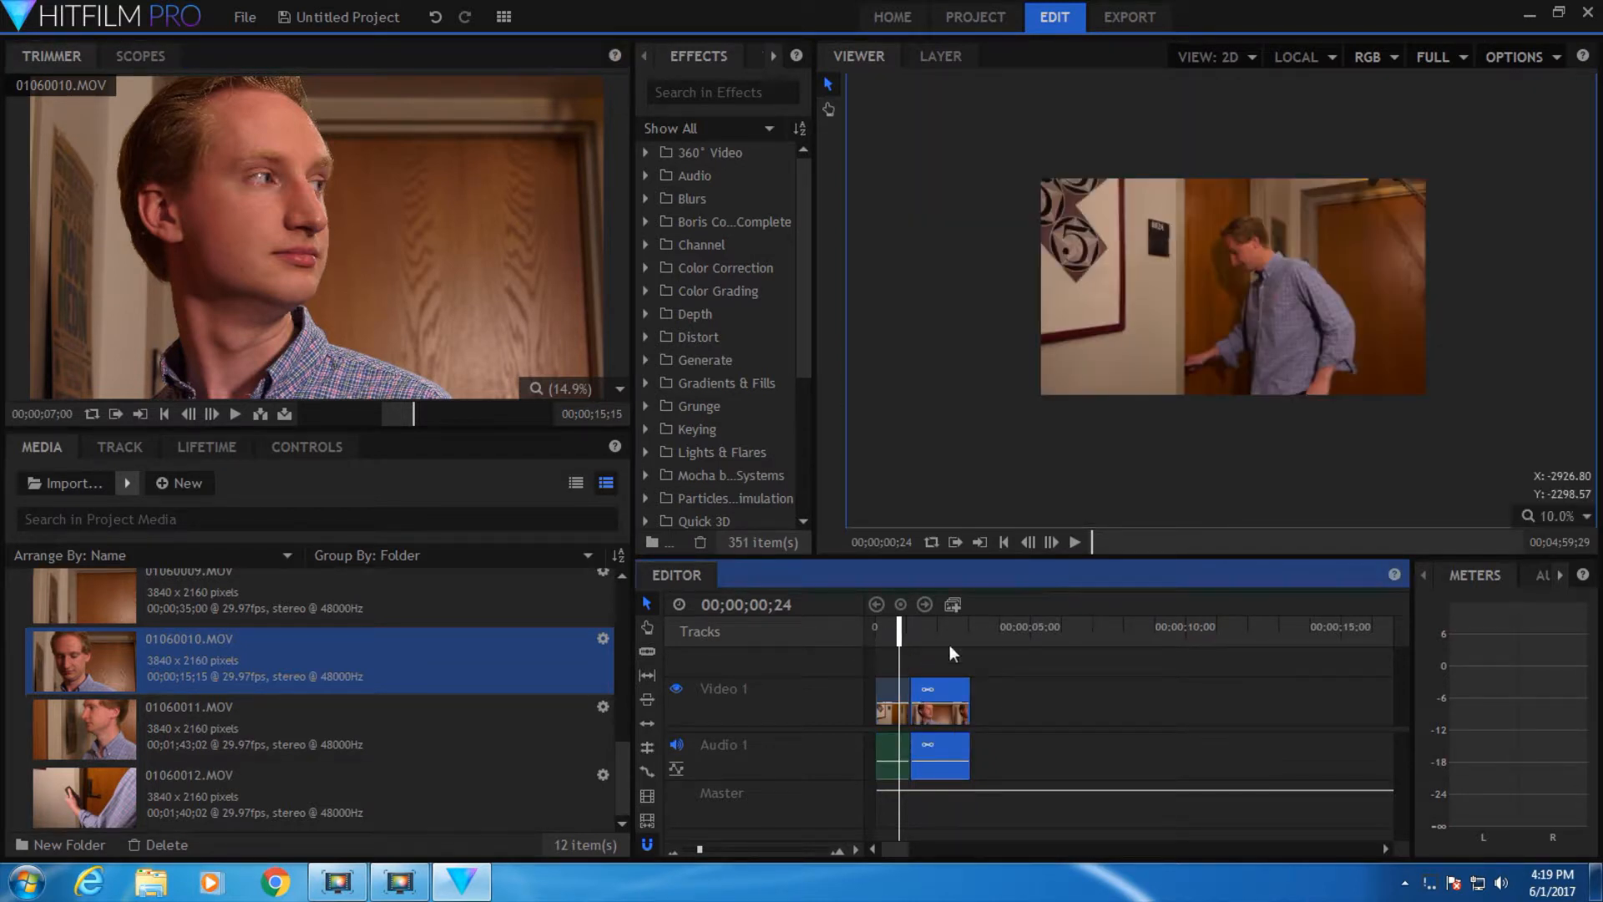
pyautogui.click(1078, 542)
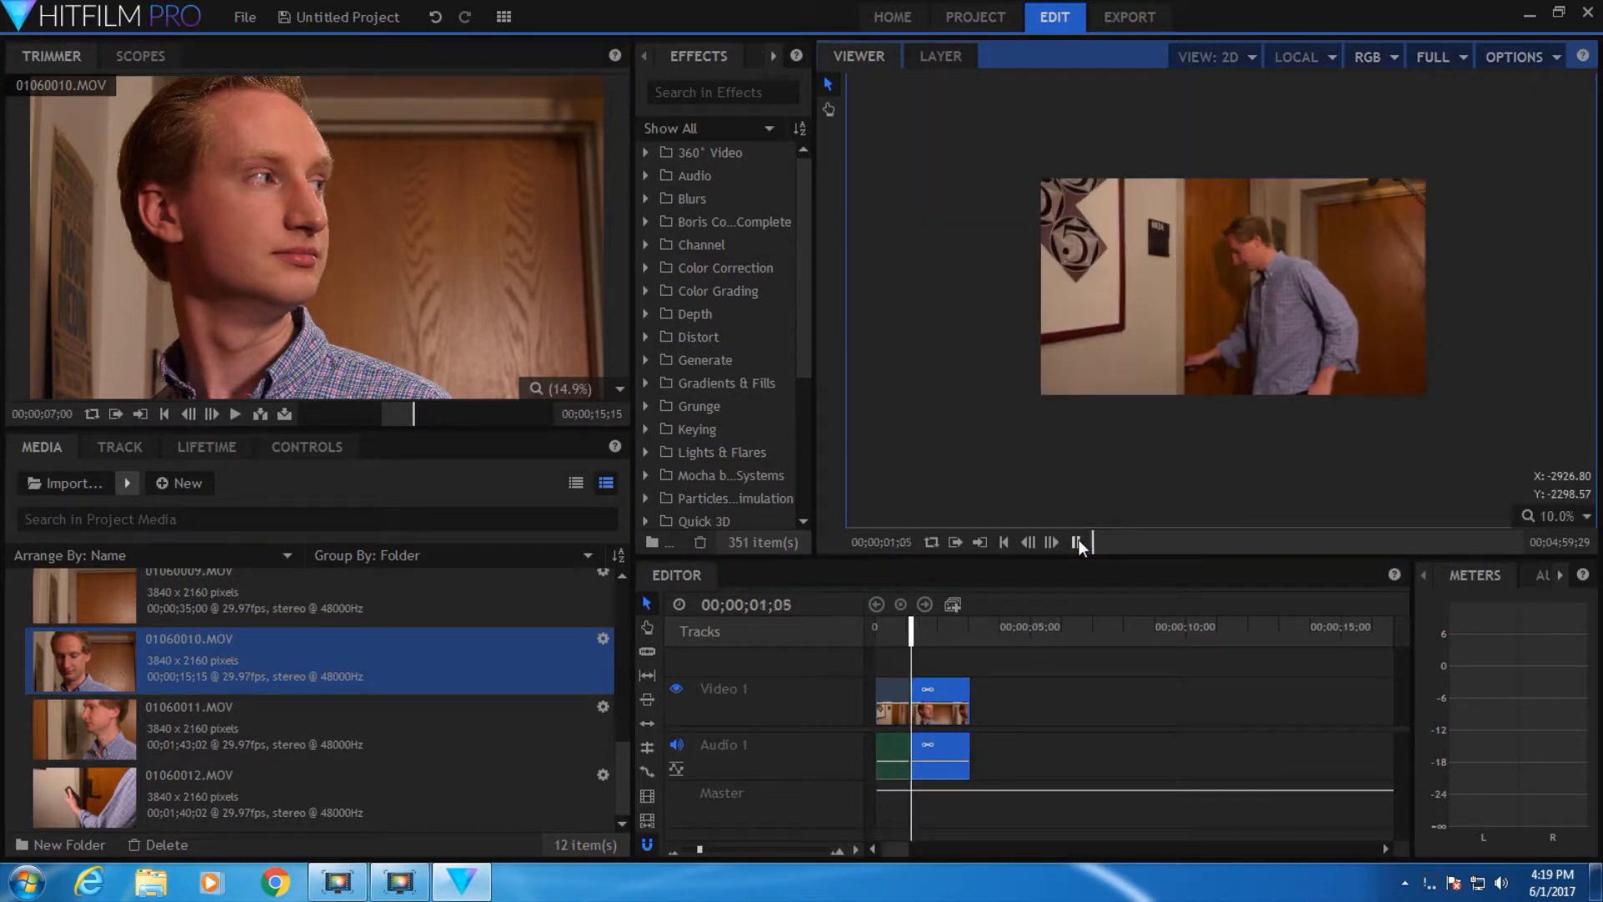
pyautogui.click(1077, 543)
pyautogui.click(880, 630)
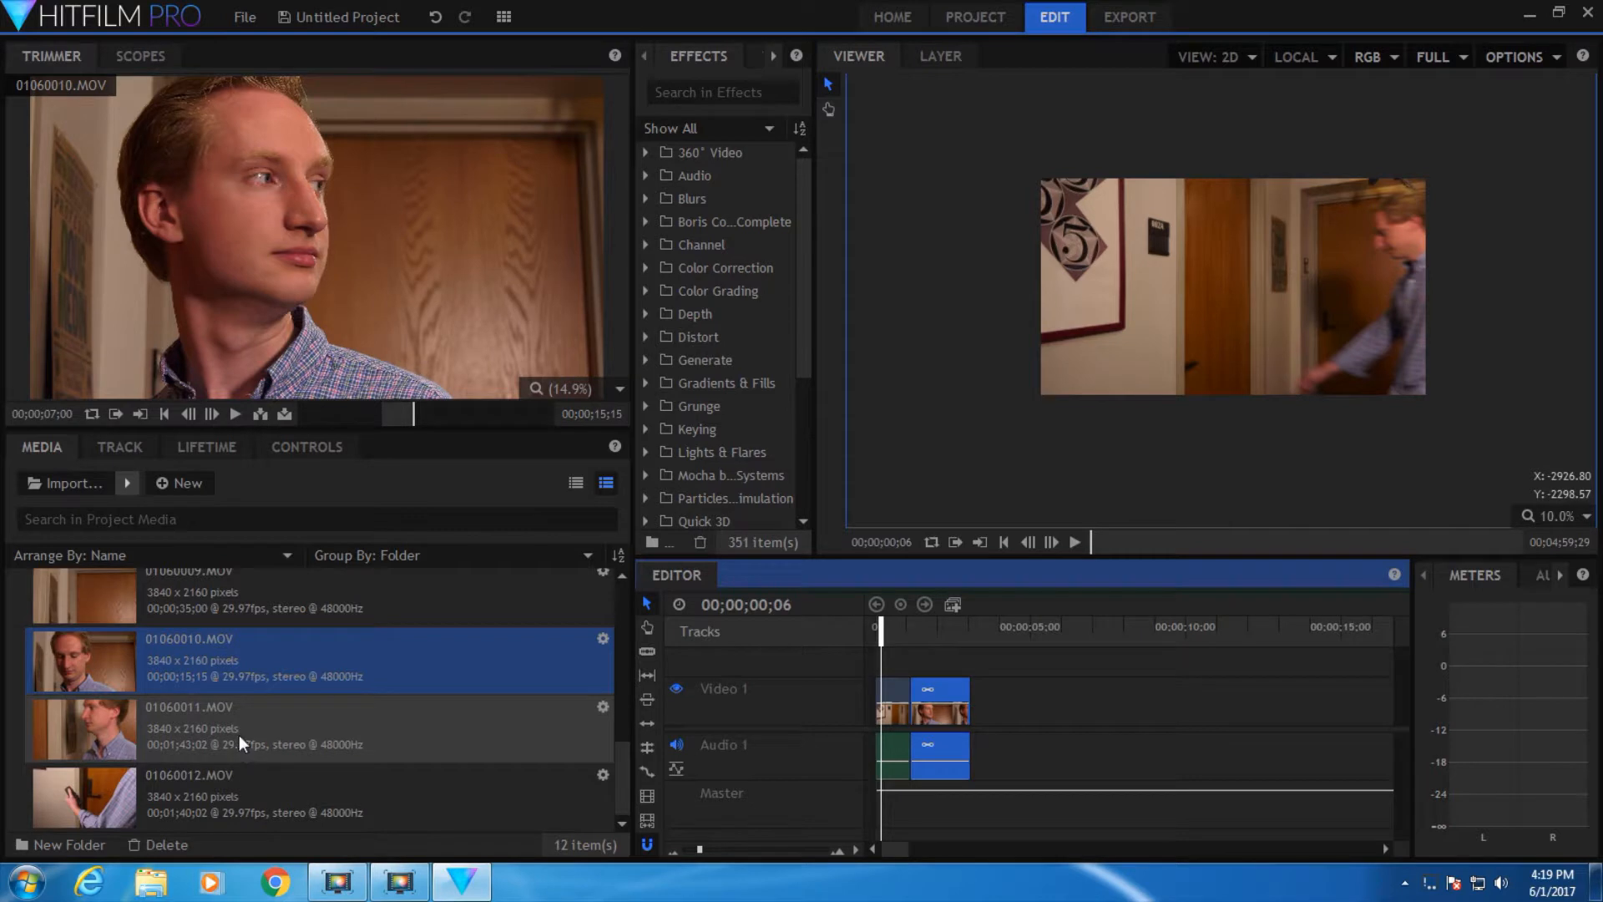
# Trim 01060006.MOV to 00;00;27;14–00;00;28;27, append it after the second clip on Video 1 and preview it at 00;00;04;01.
pyautogui.scroll(3, 224, 697)
pyautogui.click(224, 660)
pyautogui.click(244, 604)
pyautogui.scroll(3, 266, 715)
pyautogui.click(460, 415)
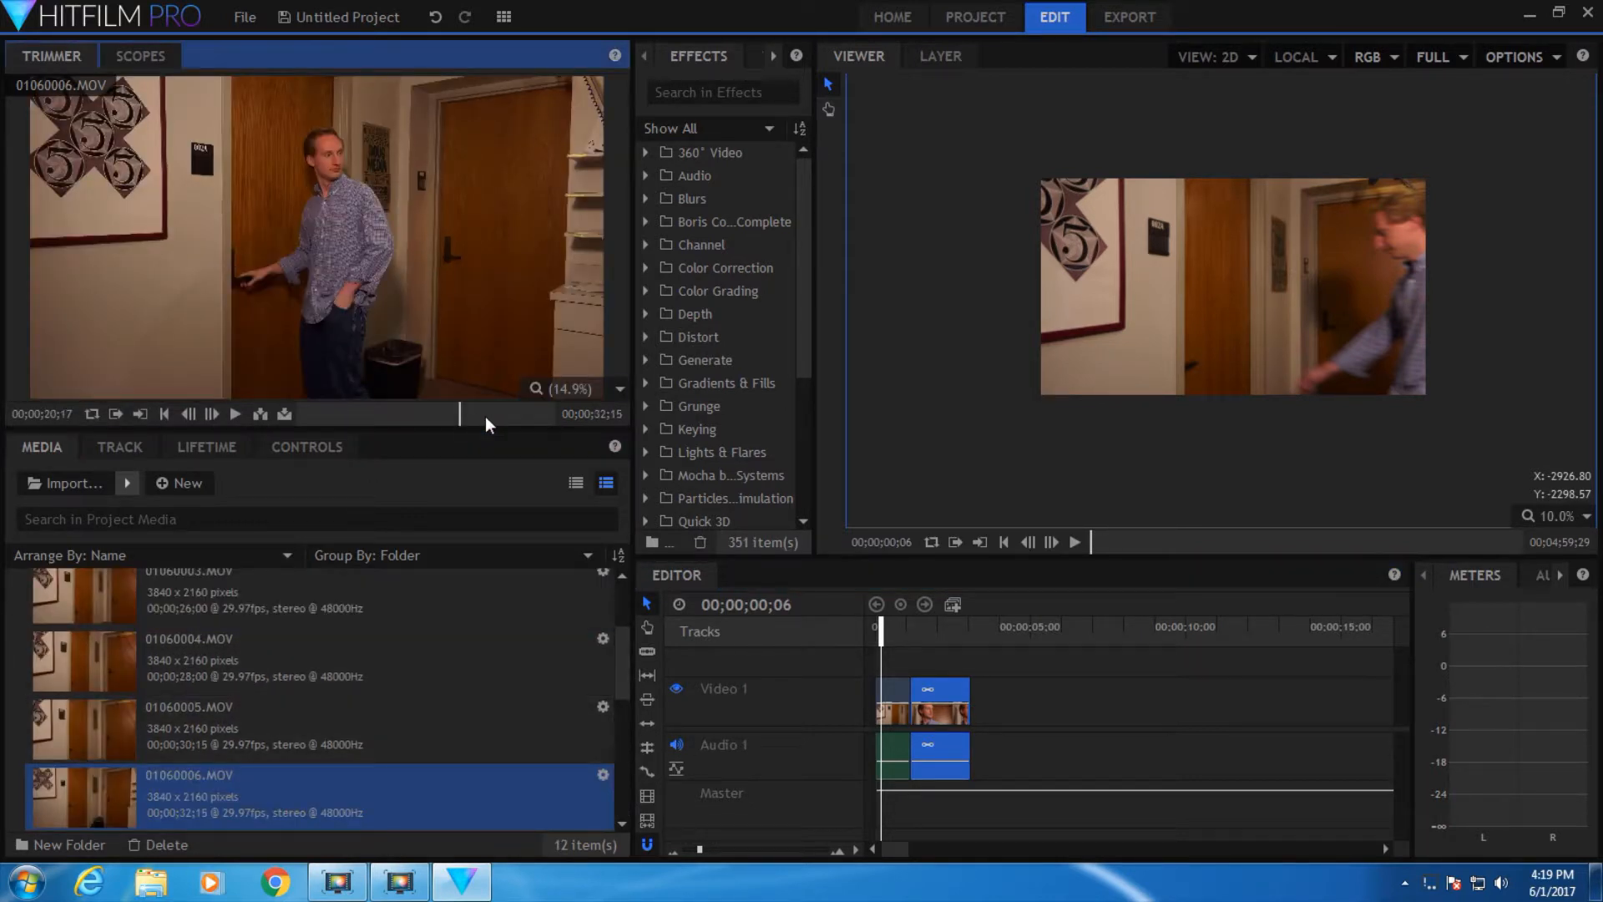
pyautogui.click(523, 415)
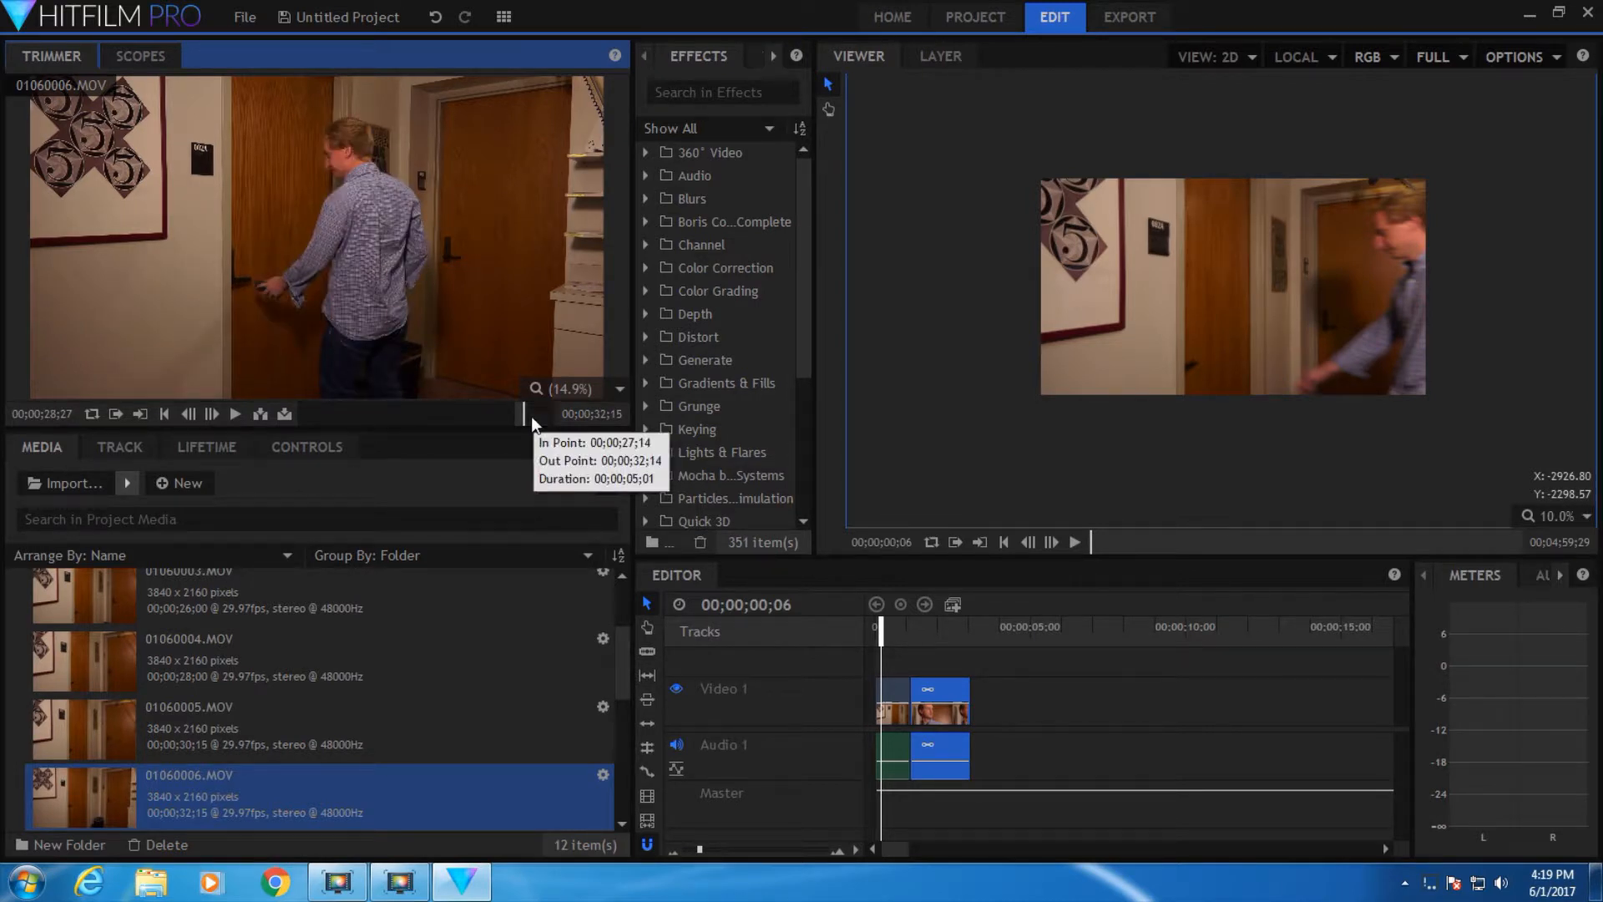
pyautogui.moveTo(455, 253); pyautogui.dragTo(993, 711)
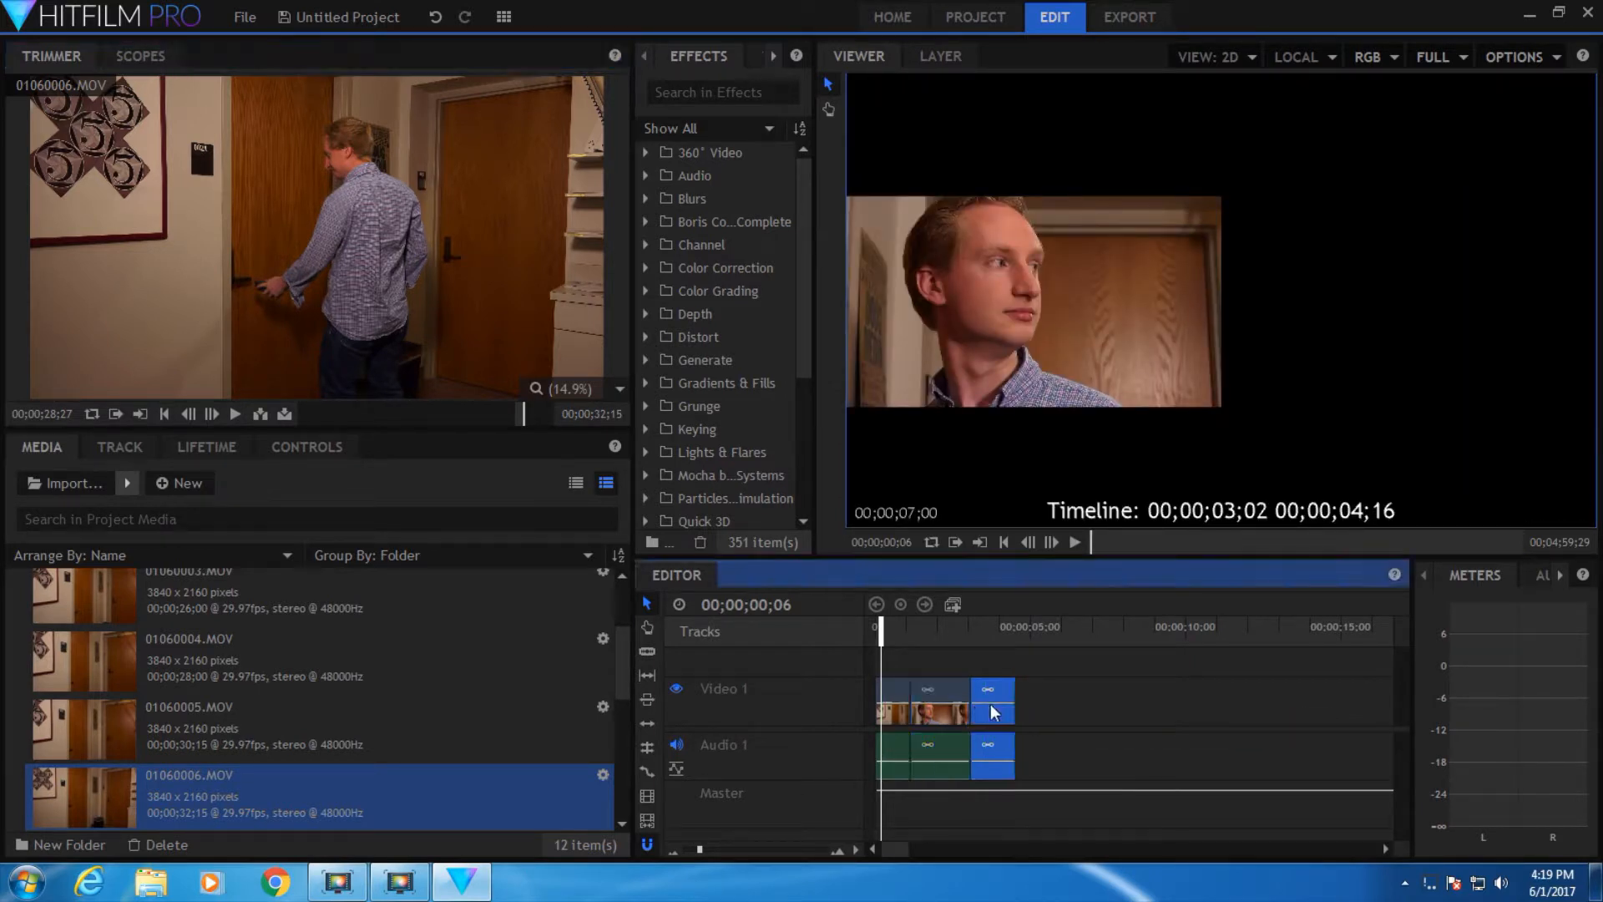
pyautogui.click(1001, 628)
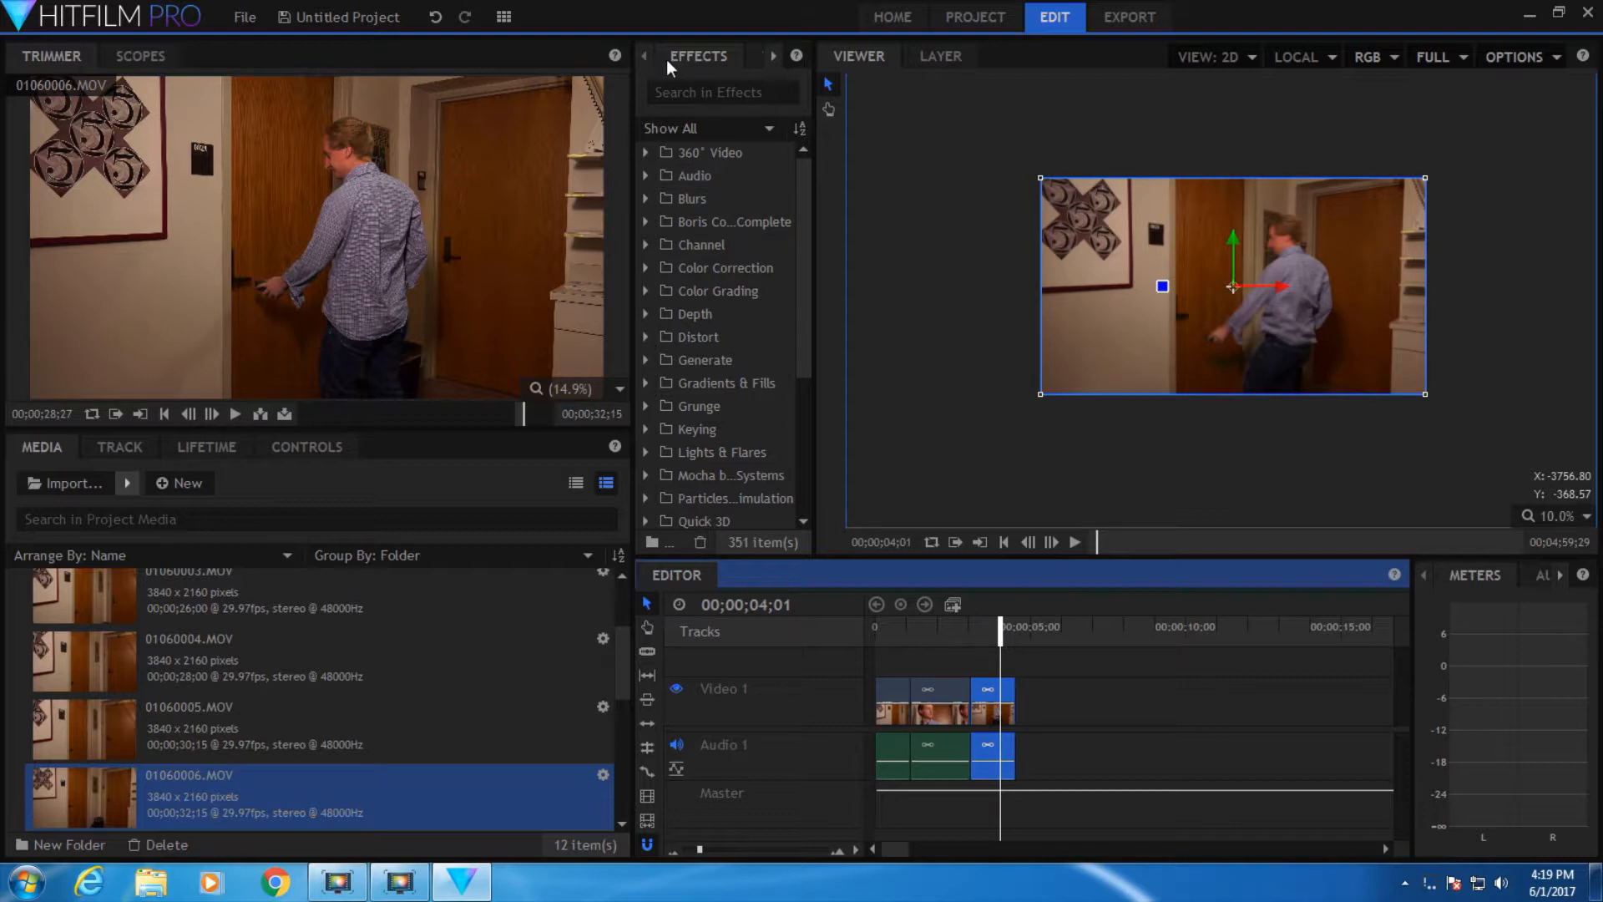
# Enlarge the effects list and examine which effects in the Generate category are layer-only.
pyautogui.moveTo(630, 115); pyautogui.dragTo(425, 132)
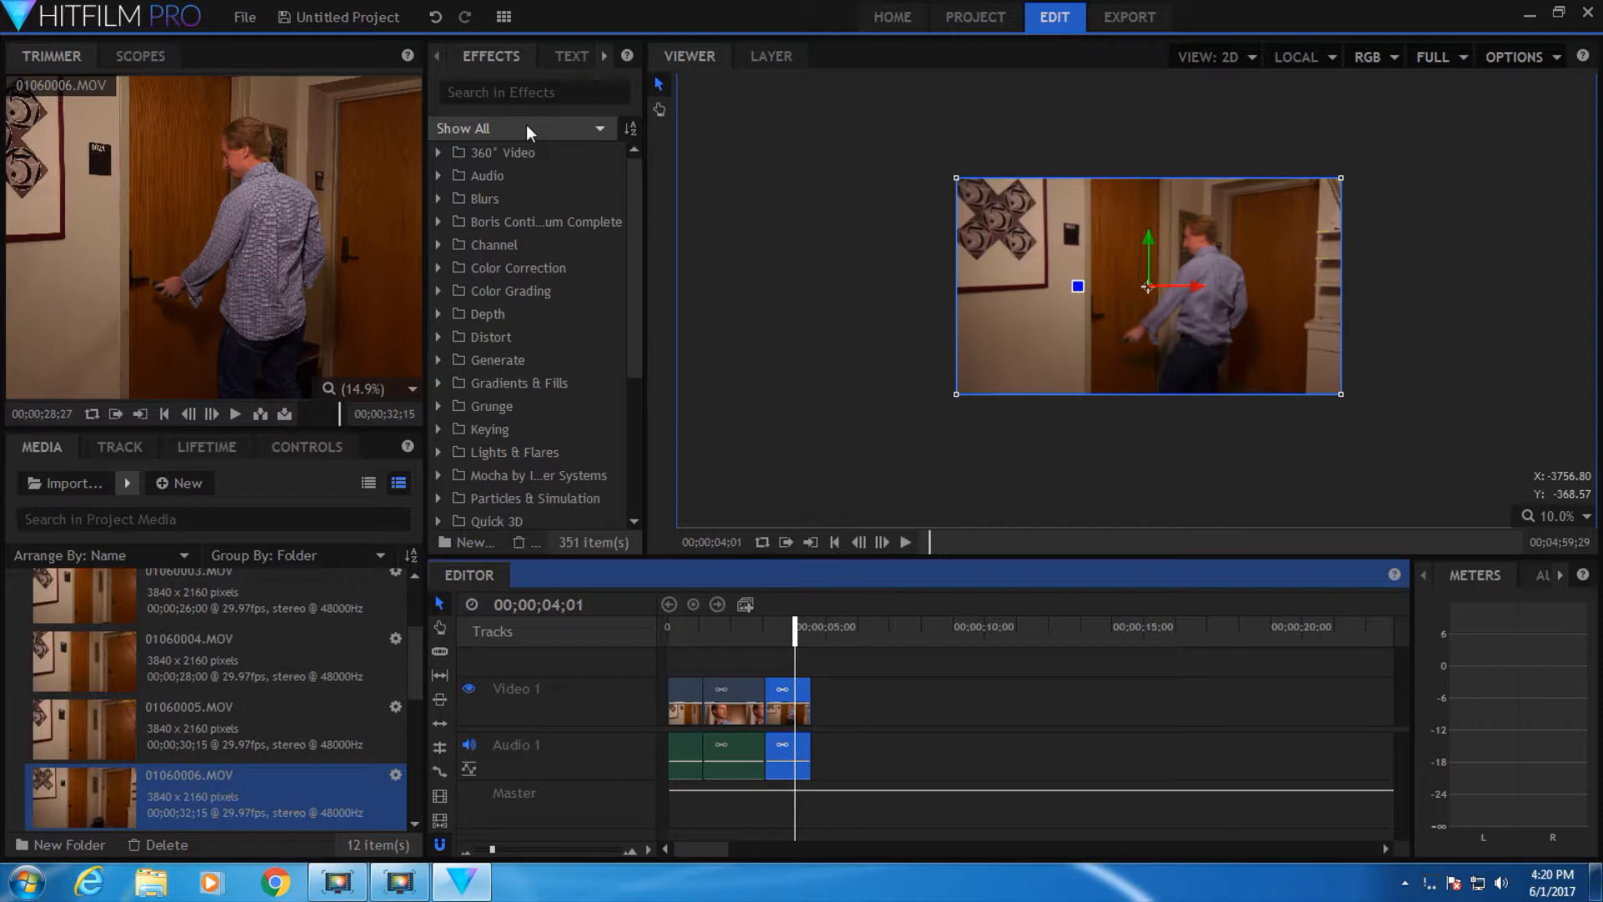
pyautogui.click(437, 360)
pyautogui.scroll(-5, 445, 369)
pyautogui.scroll(-3, 466, 372)
pyautogui.scroll(1, 502, 367)
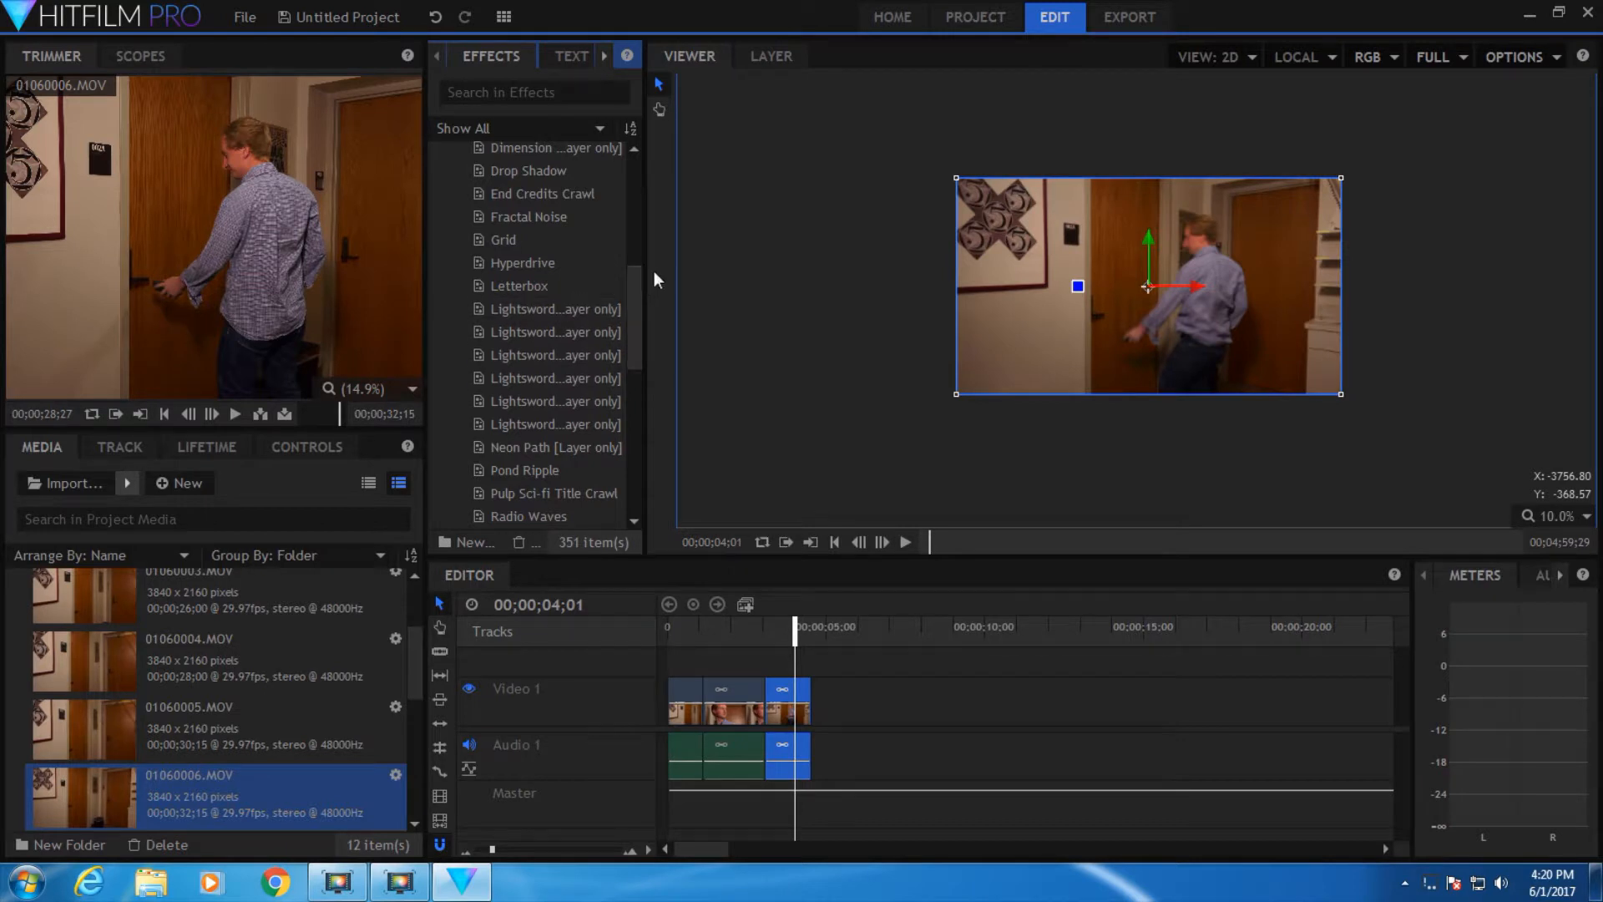
pyautogui.moveTo(647, 268); pyautogui.dragTo(817, 271)
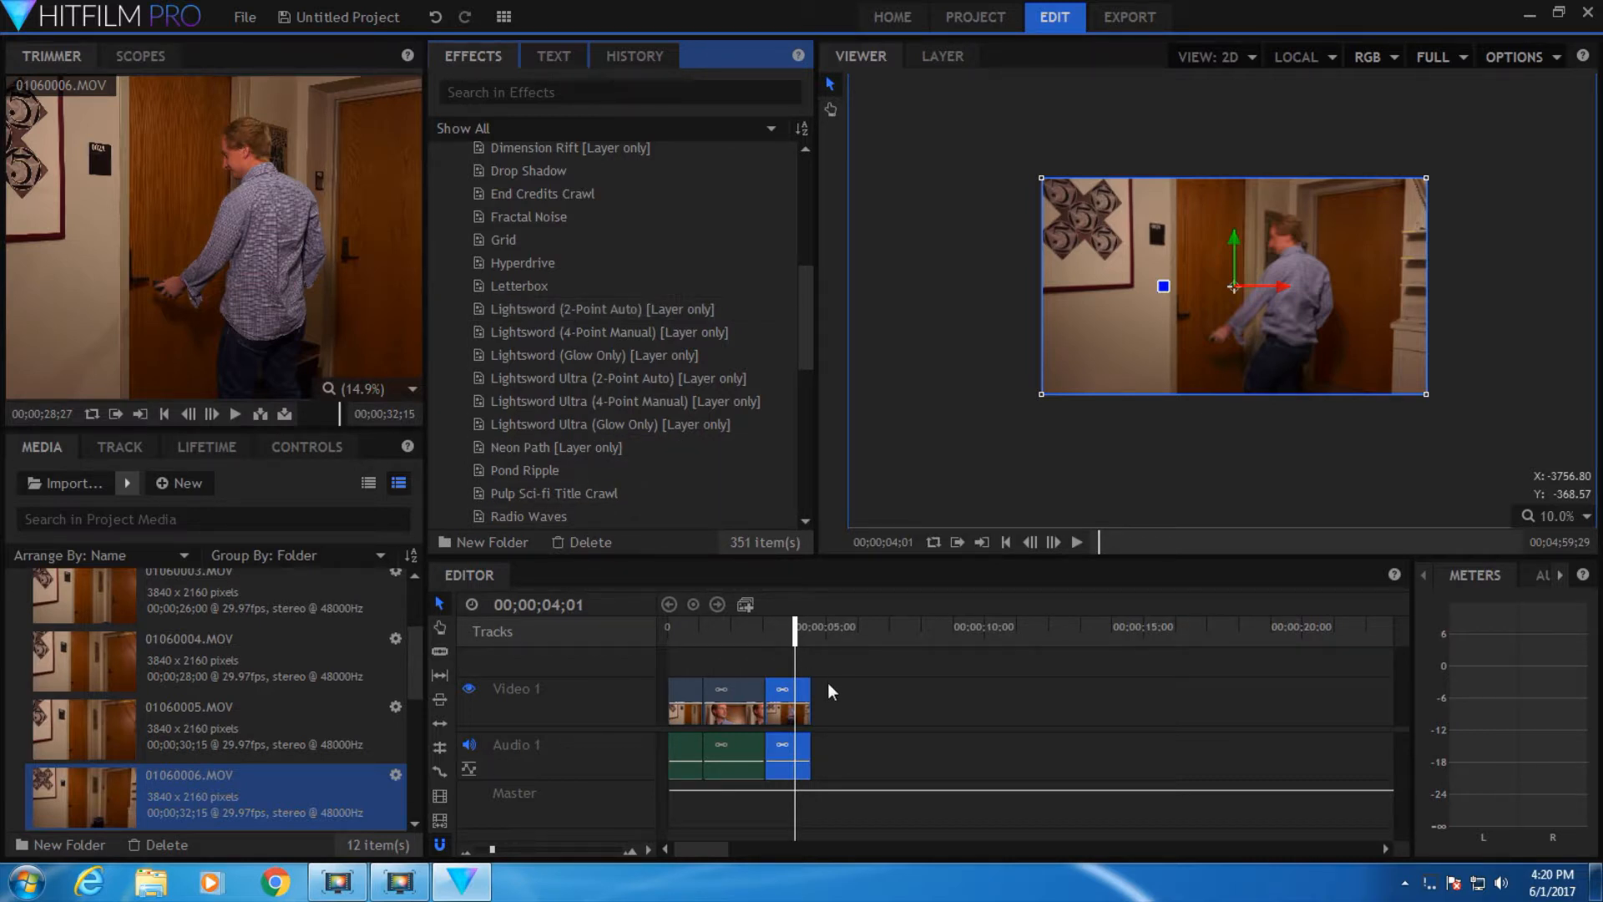
# Make a composite shot from the third clip, taking its properties from the Editor Sequence and moving effects and transforms with the clip.
pyautogui.rightClick(777, 691)
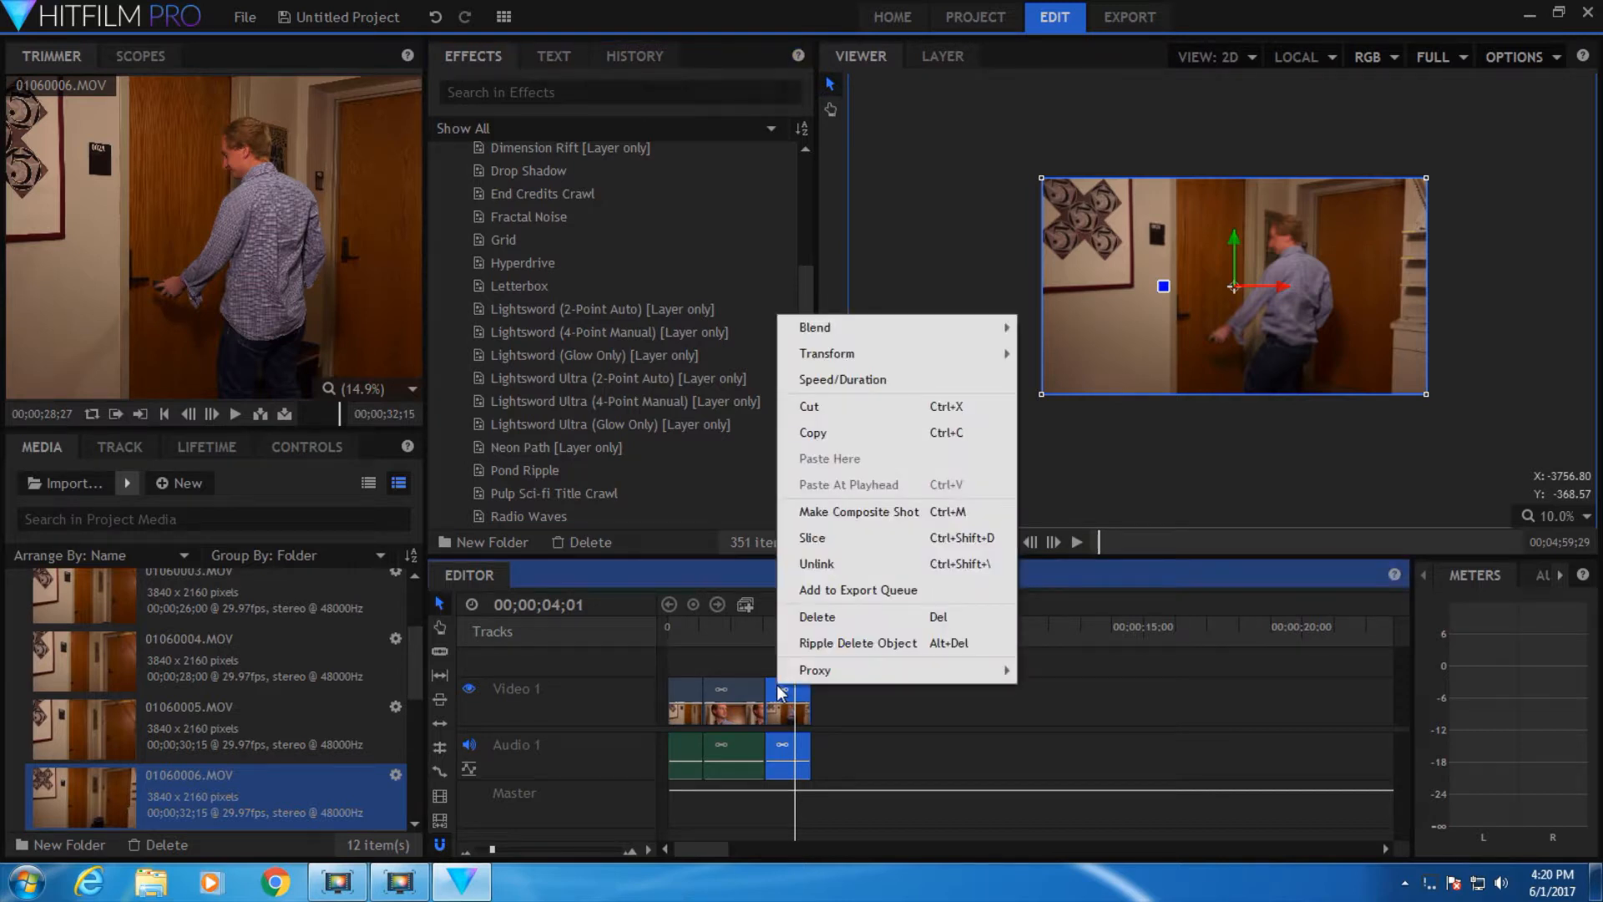
pyautogui.click(840, 520)
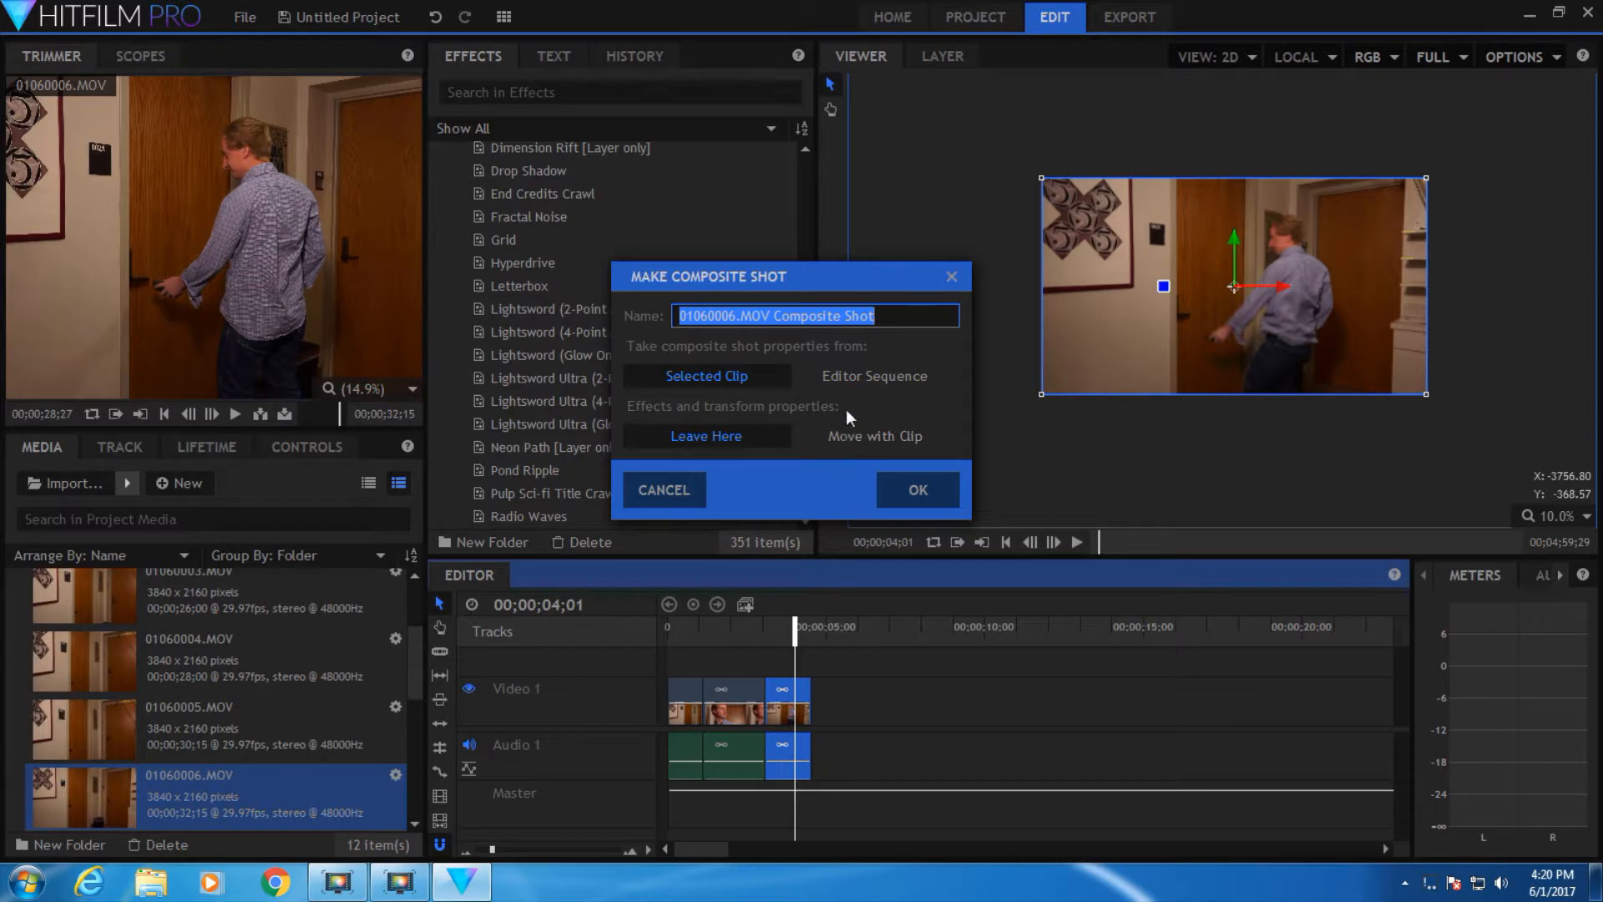
pyautogui.click(848, 381)
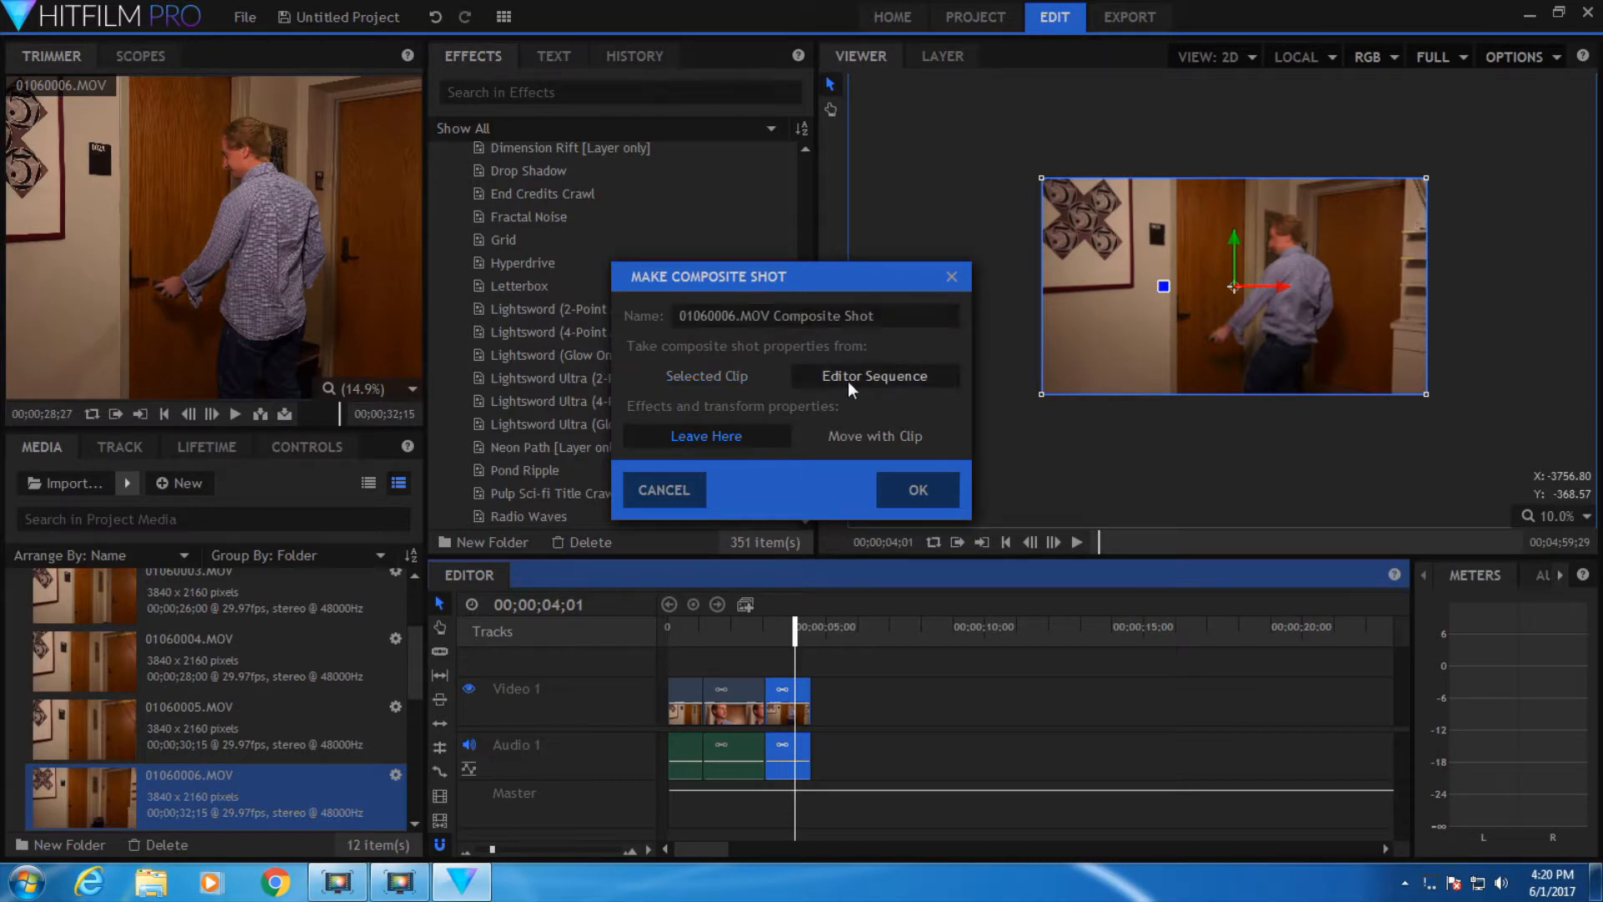
pyautogui.click(857, 433)
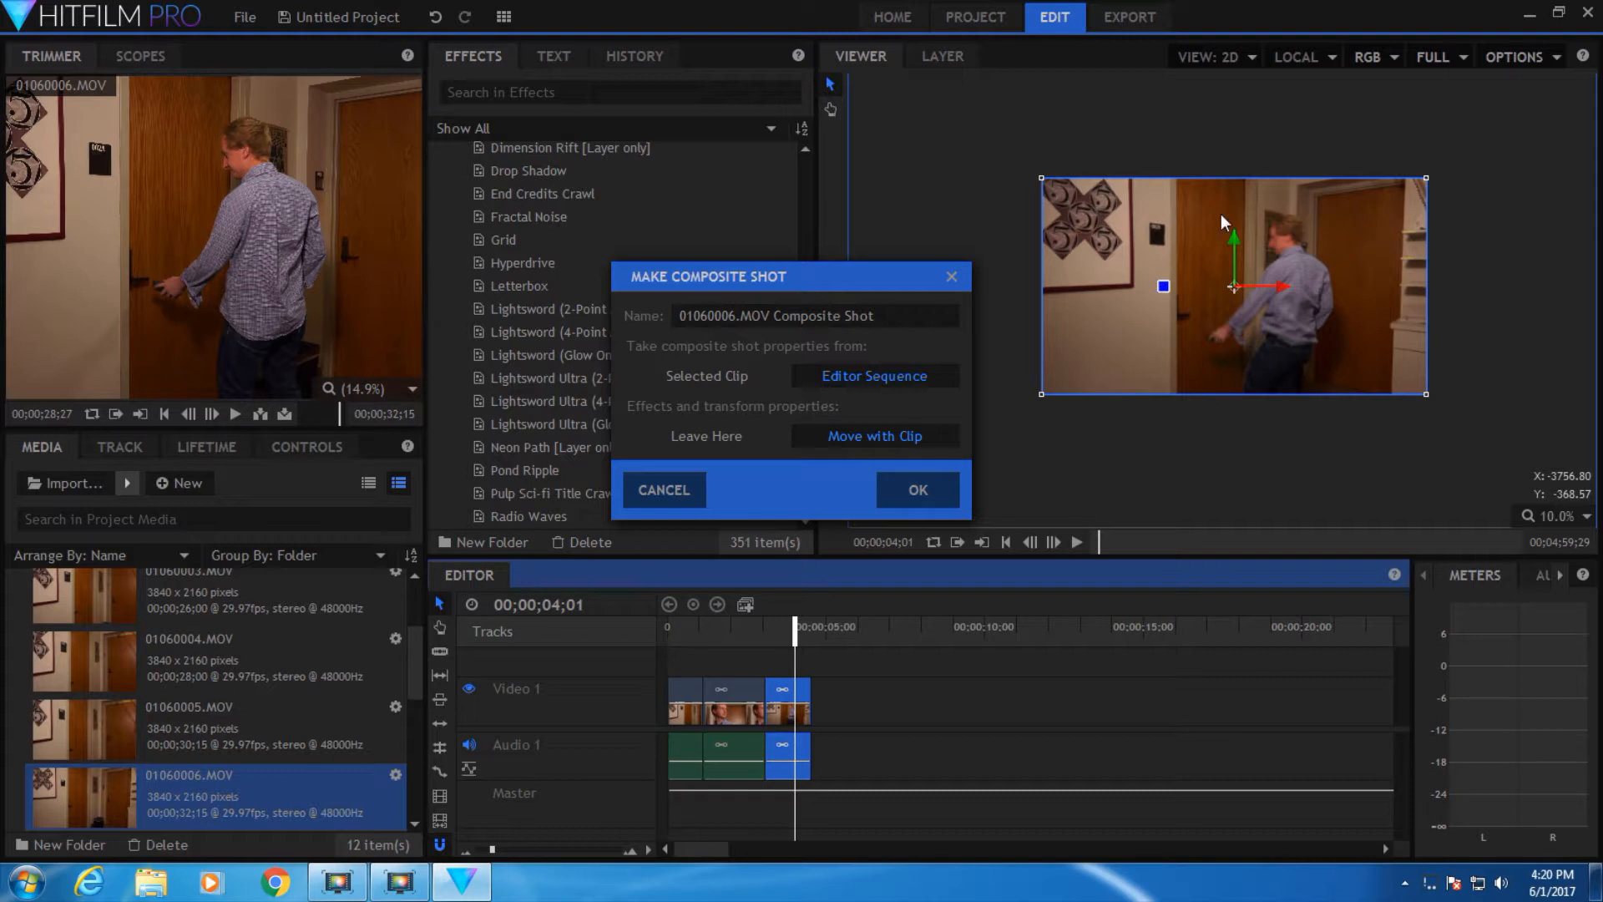
pyautogui.click(929, 482)
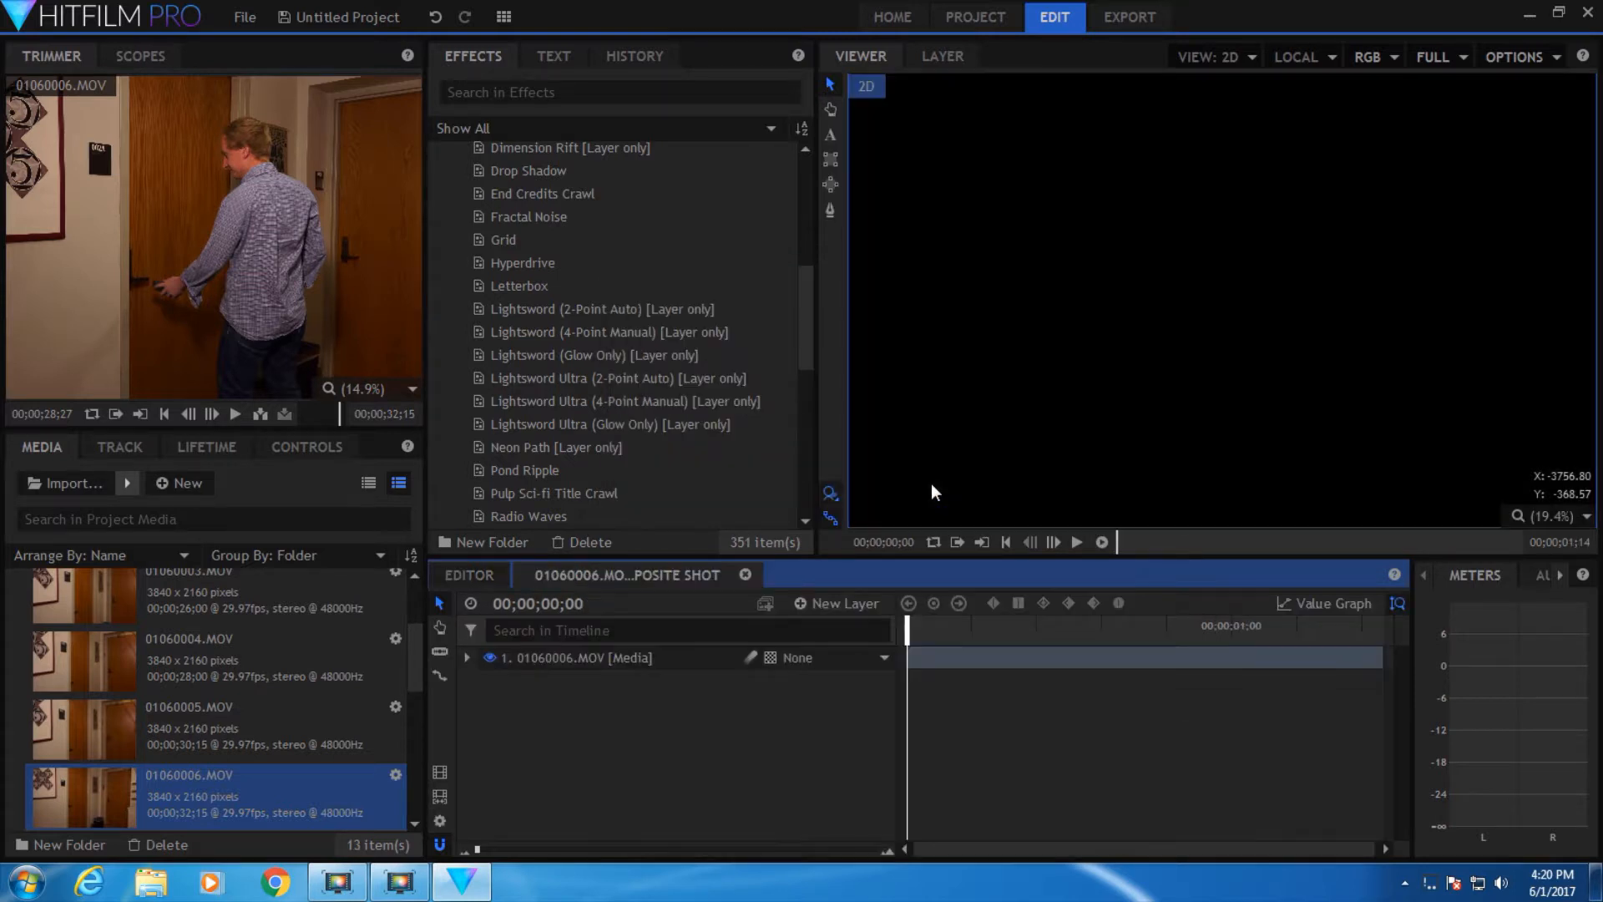
pyautogui.scroll(-1, 1315, 310)
pyautogui.scroll(1, 1315, 310)
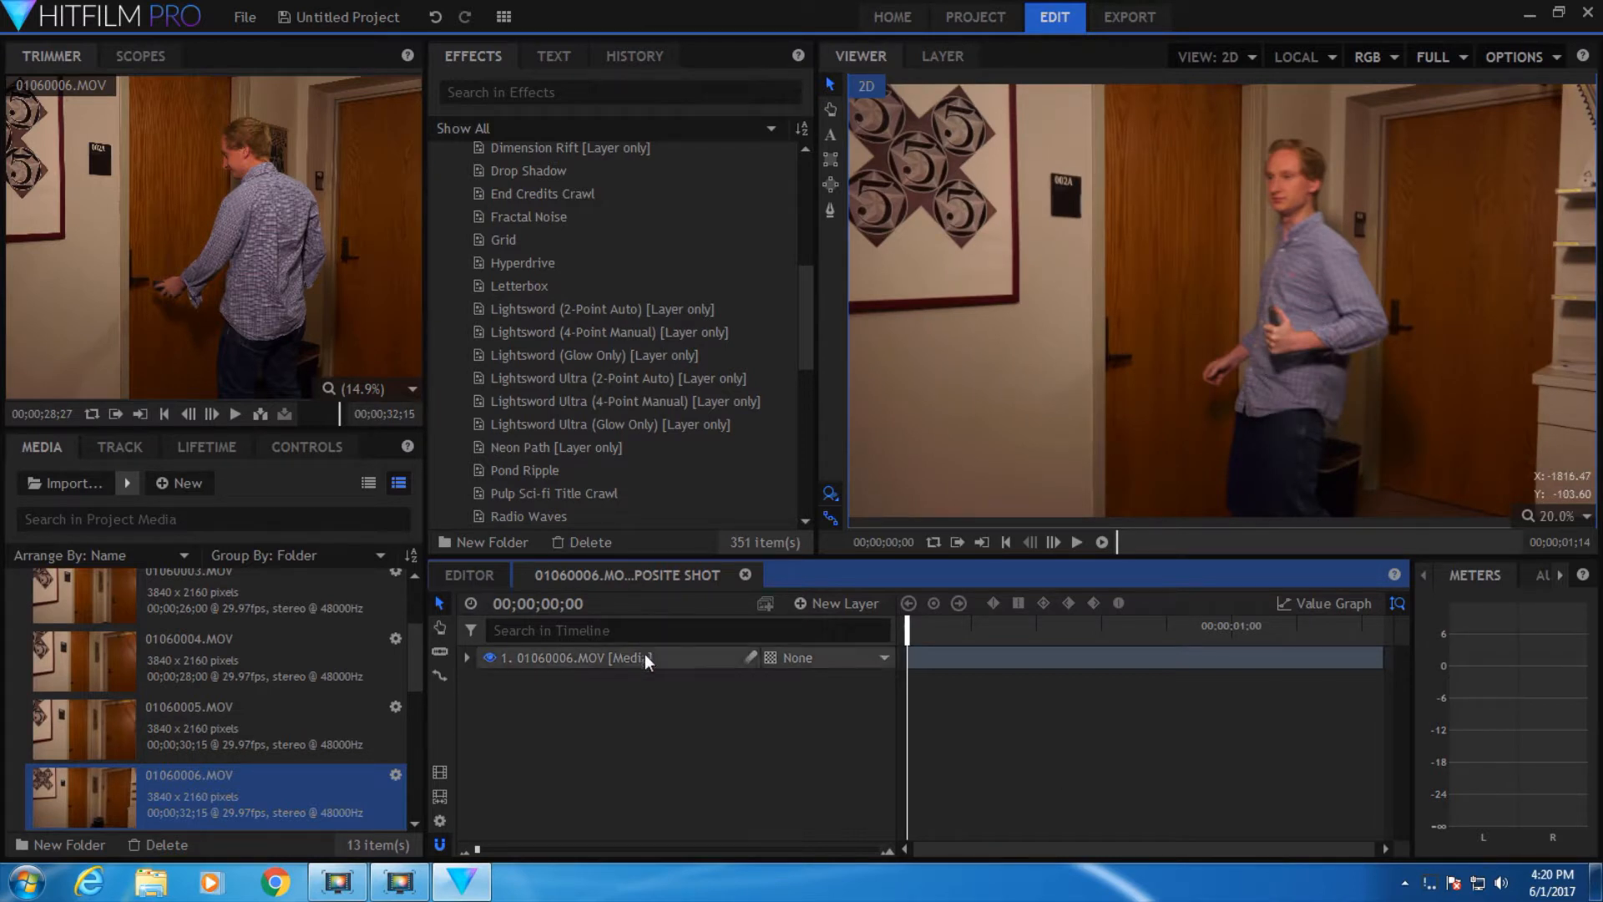
# Add a 3840 by 2160 plane layer above the 01060006.MOV clip in its composite shot.
pyautogui.click(470, 582)
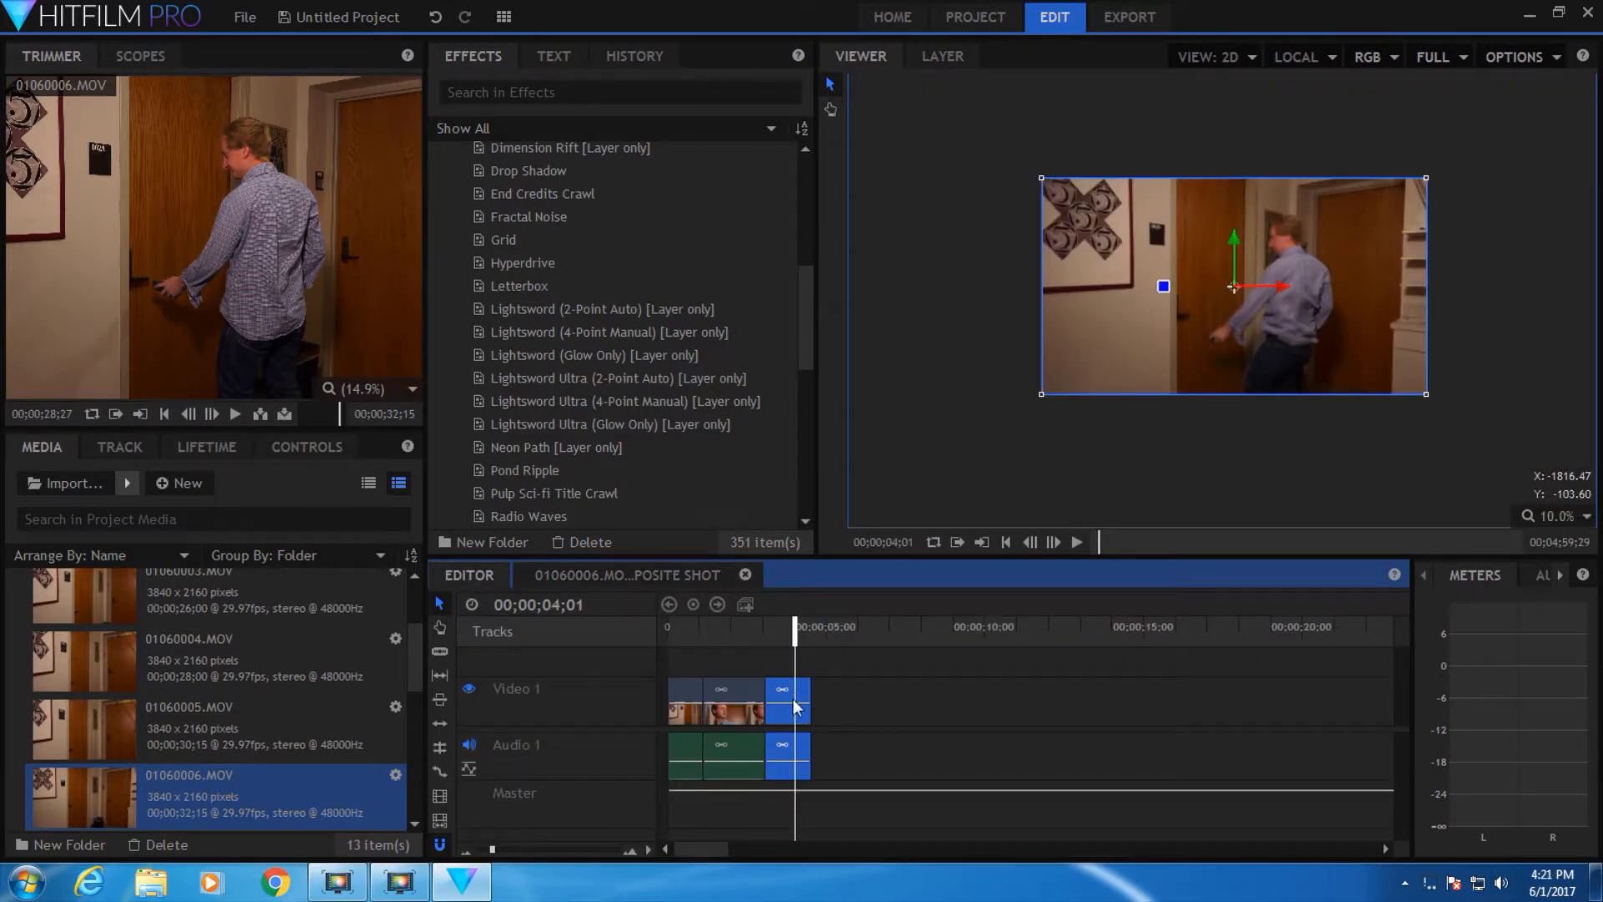
pyautogui.click(657, 575)
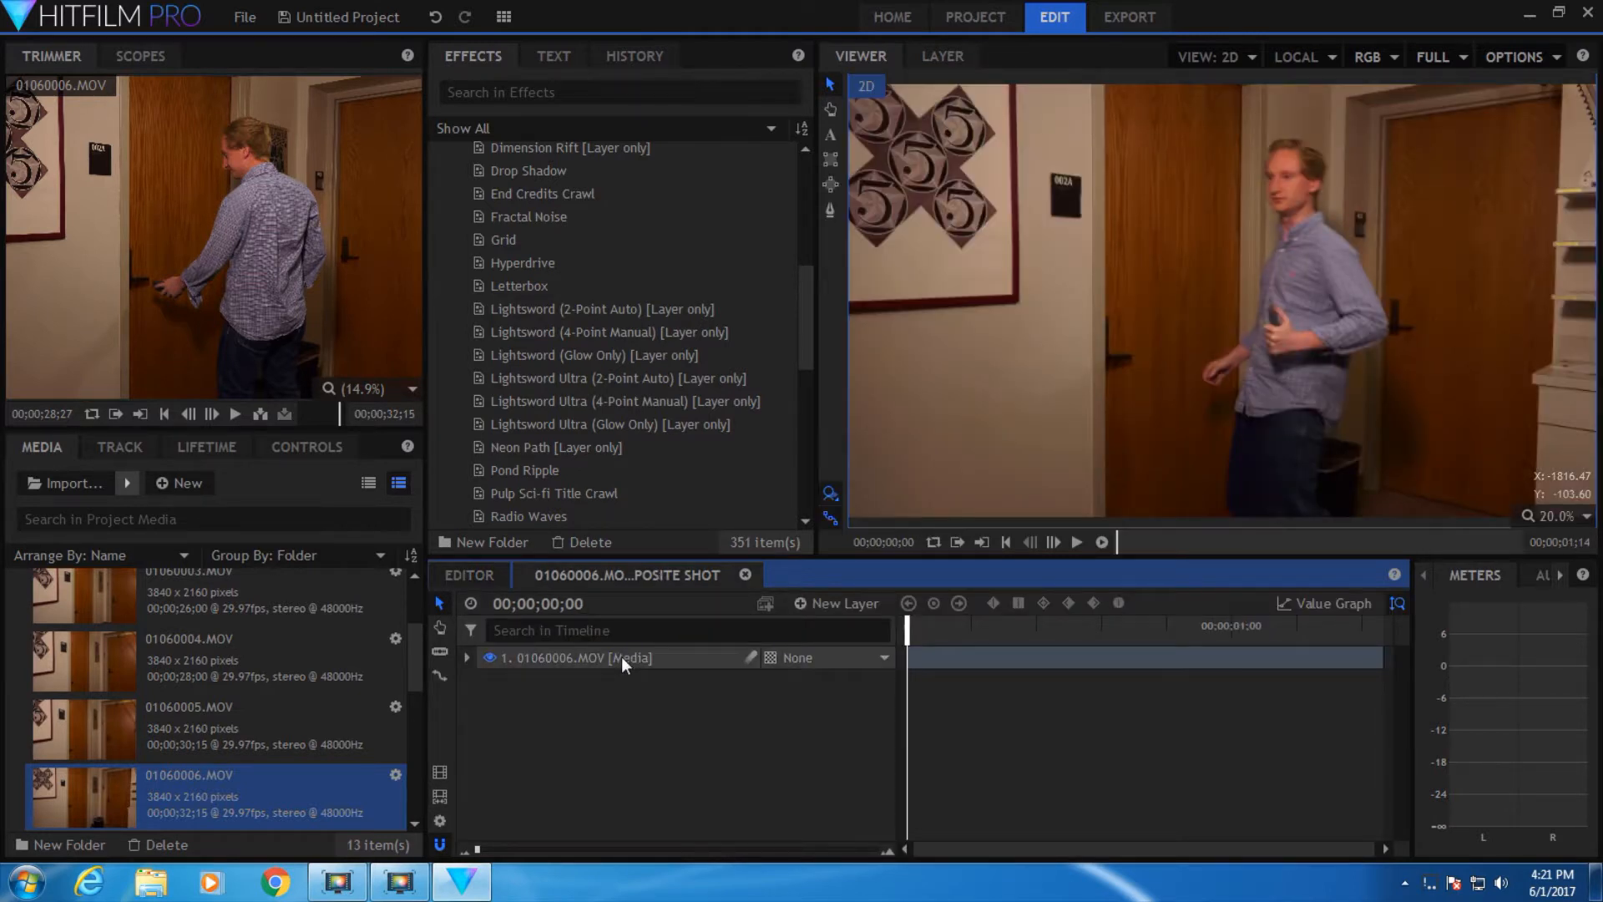
pyautogui.click(826, 603)
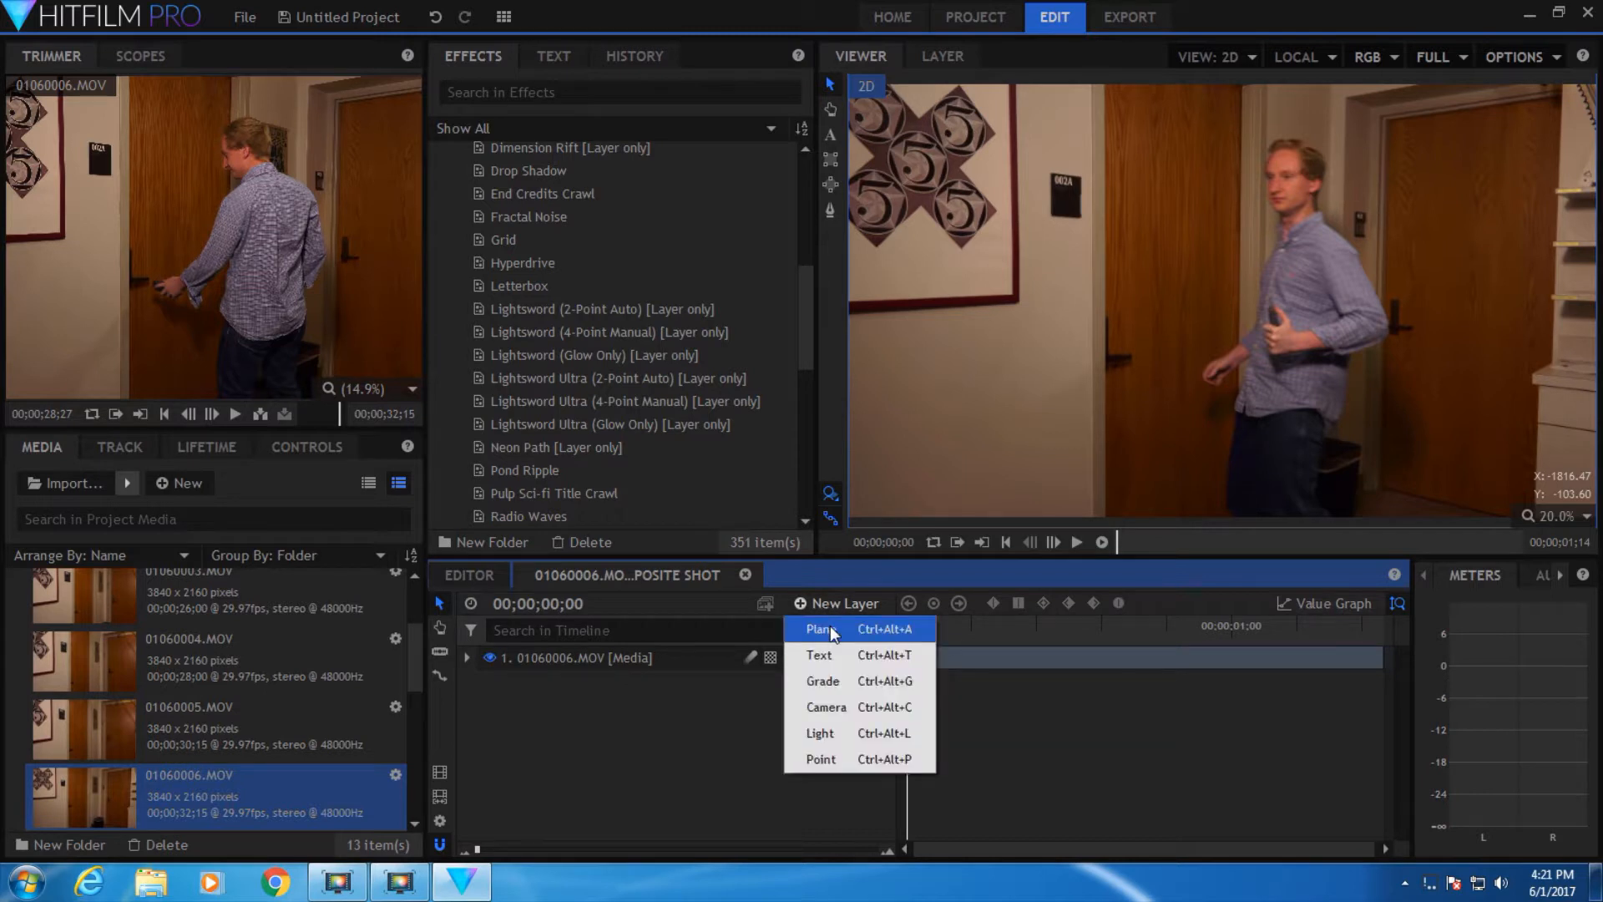
pyautogui.click(823, 630)
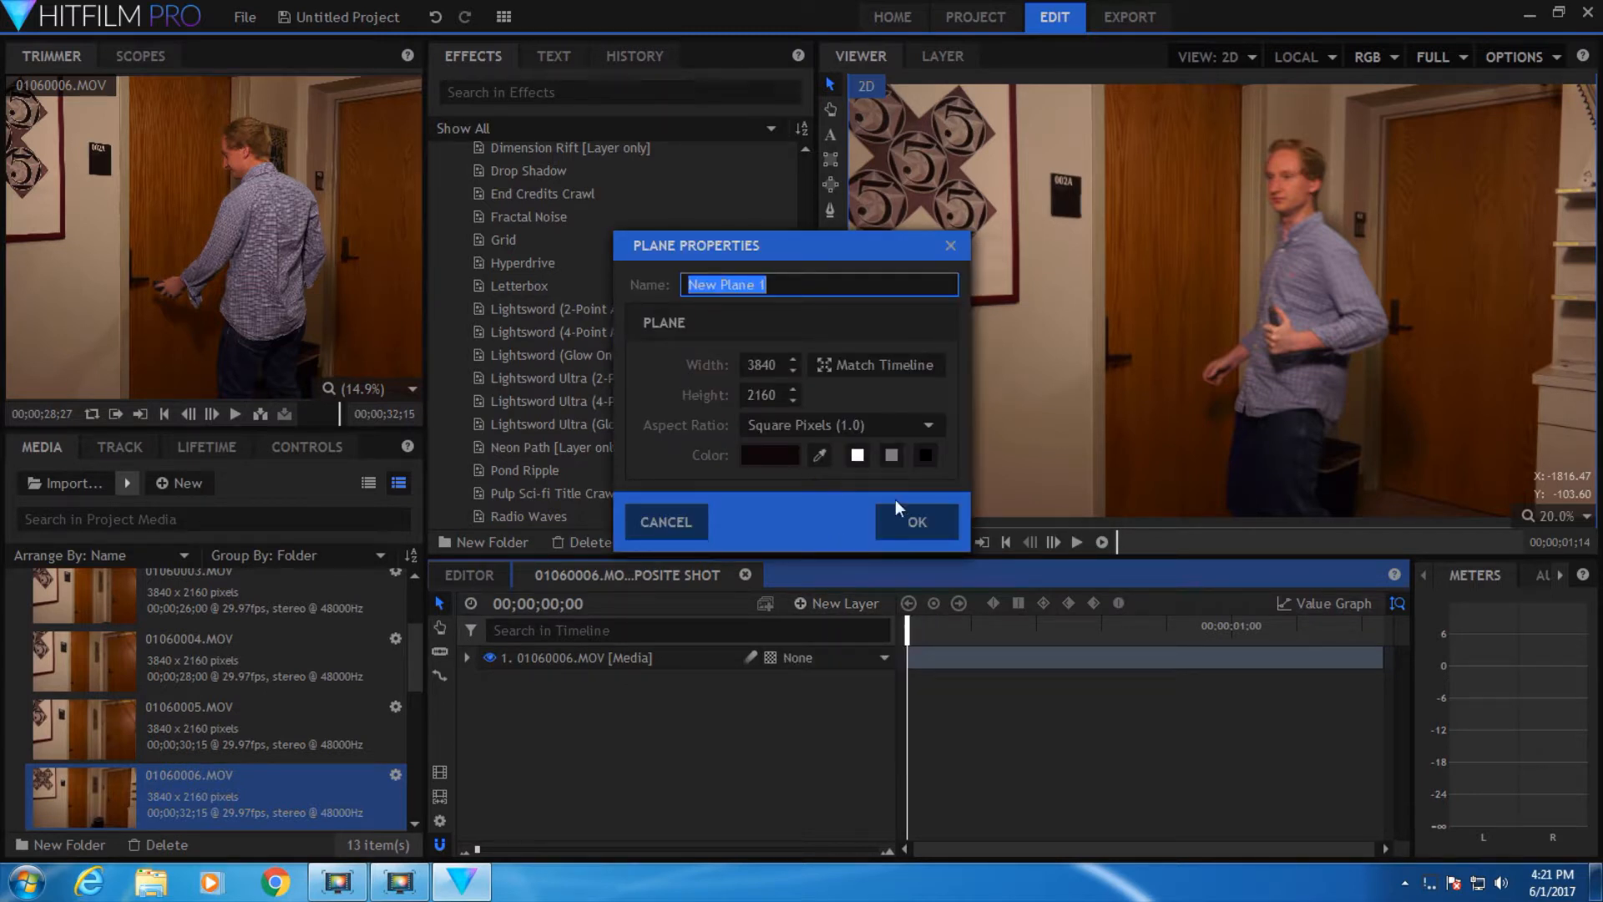
pyautogui.click(908, 522)
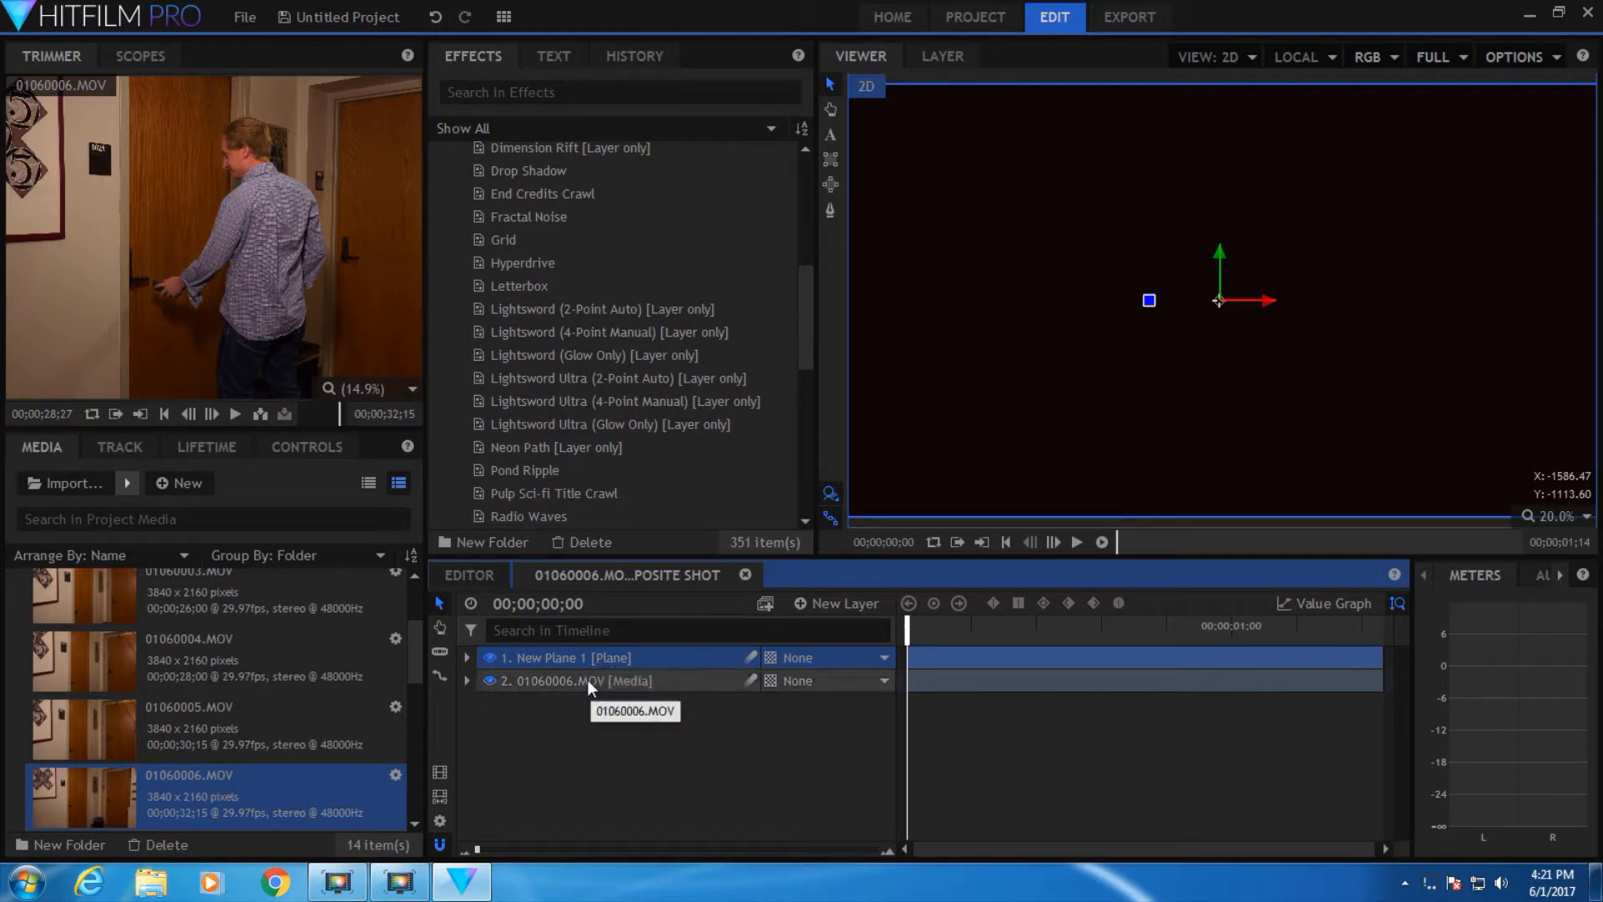
# Apply the Lightsword Ultra (2-Point Auto) effect to the plane layer and set the layer's blend mode to Add.
pyautogui.moveTo(594, 657)
pyautogui.mouseDown()
pyautogui.moveTo(601, 699)
pyautogui.moveTo(601, 652)
pyautogui.mouseUp()
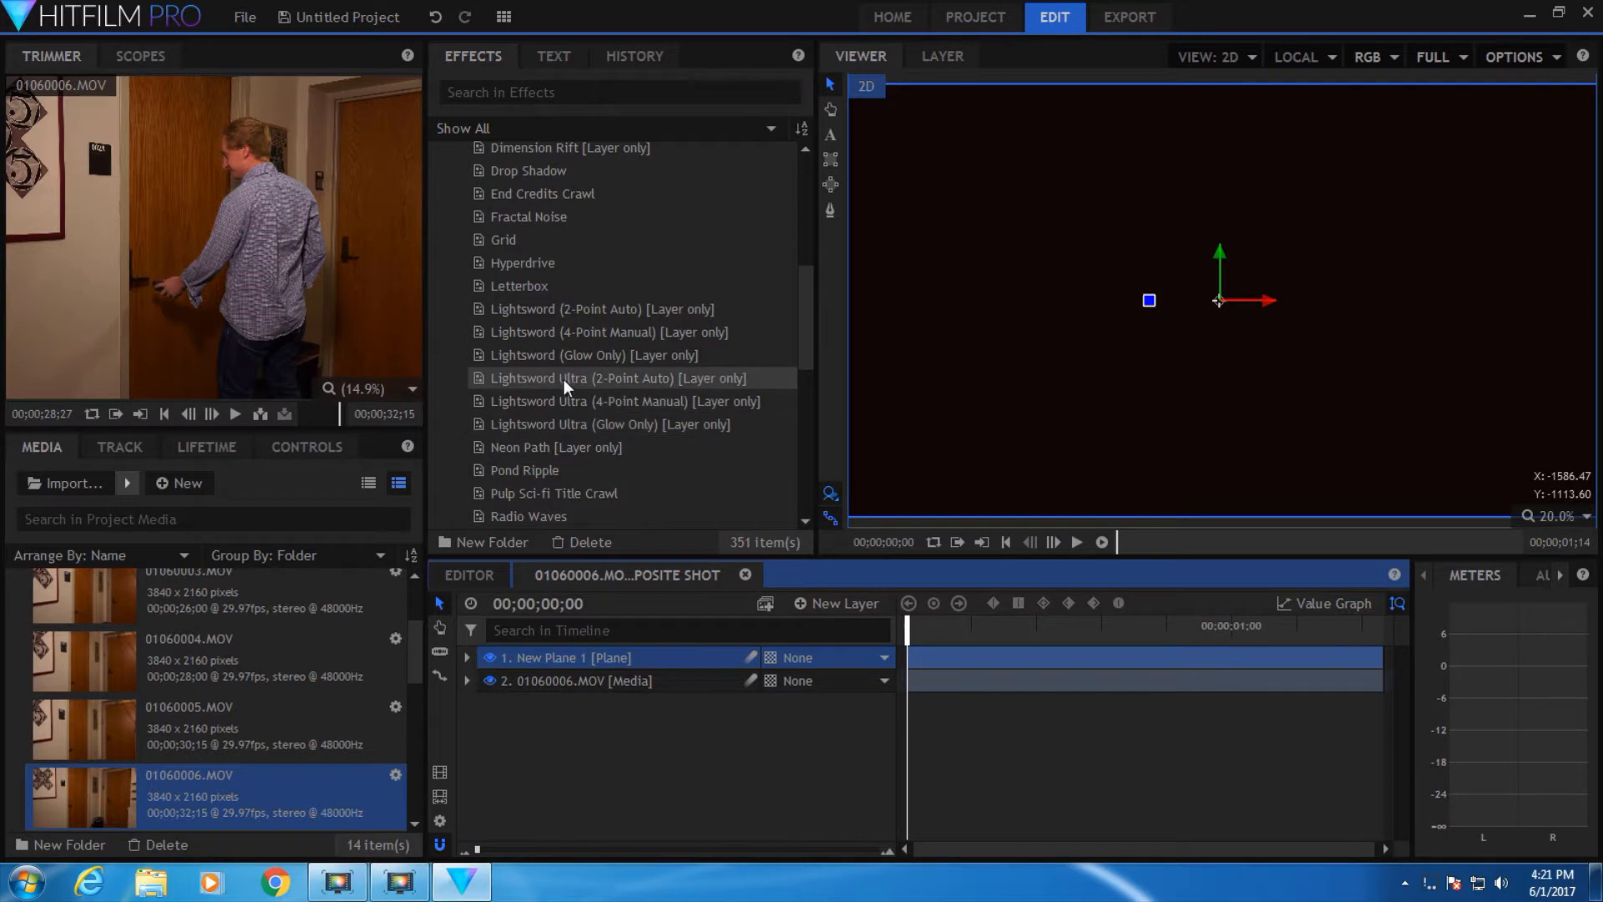
pyautogui.moveTo(573, 376); pyautogui.dragTo(575, 659)
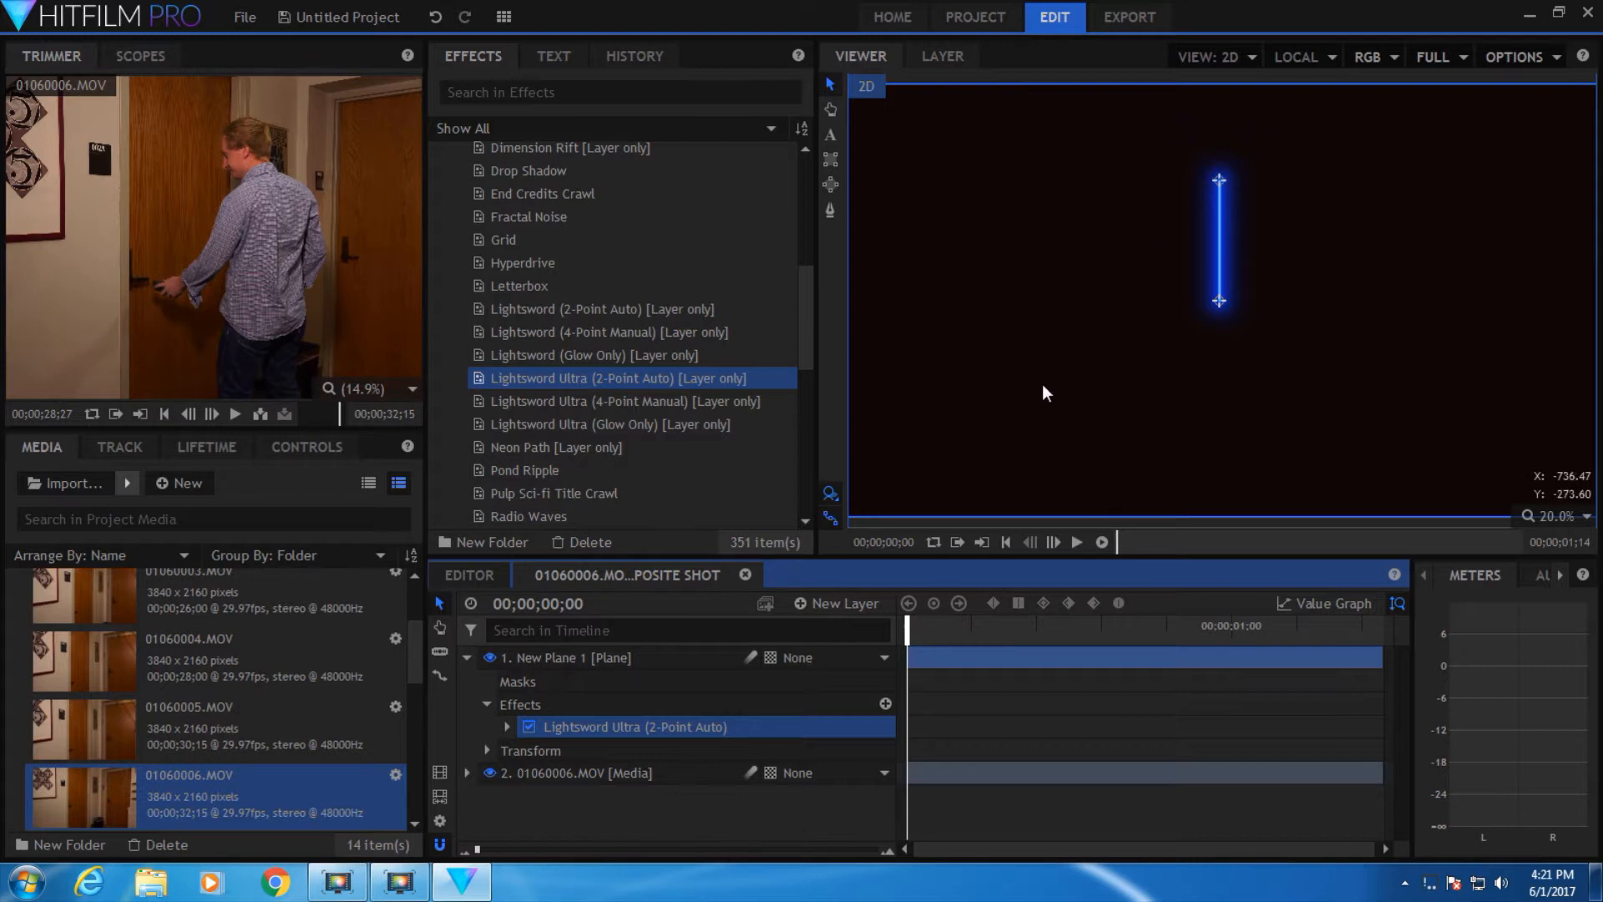
pyautogui.click(565, 660)
pyautogui.rightClick(564, 660)
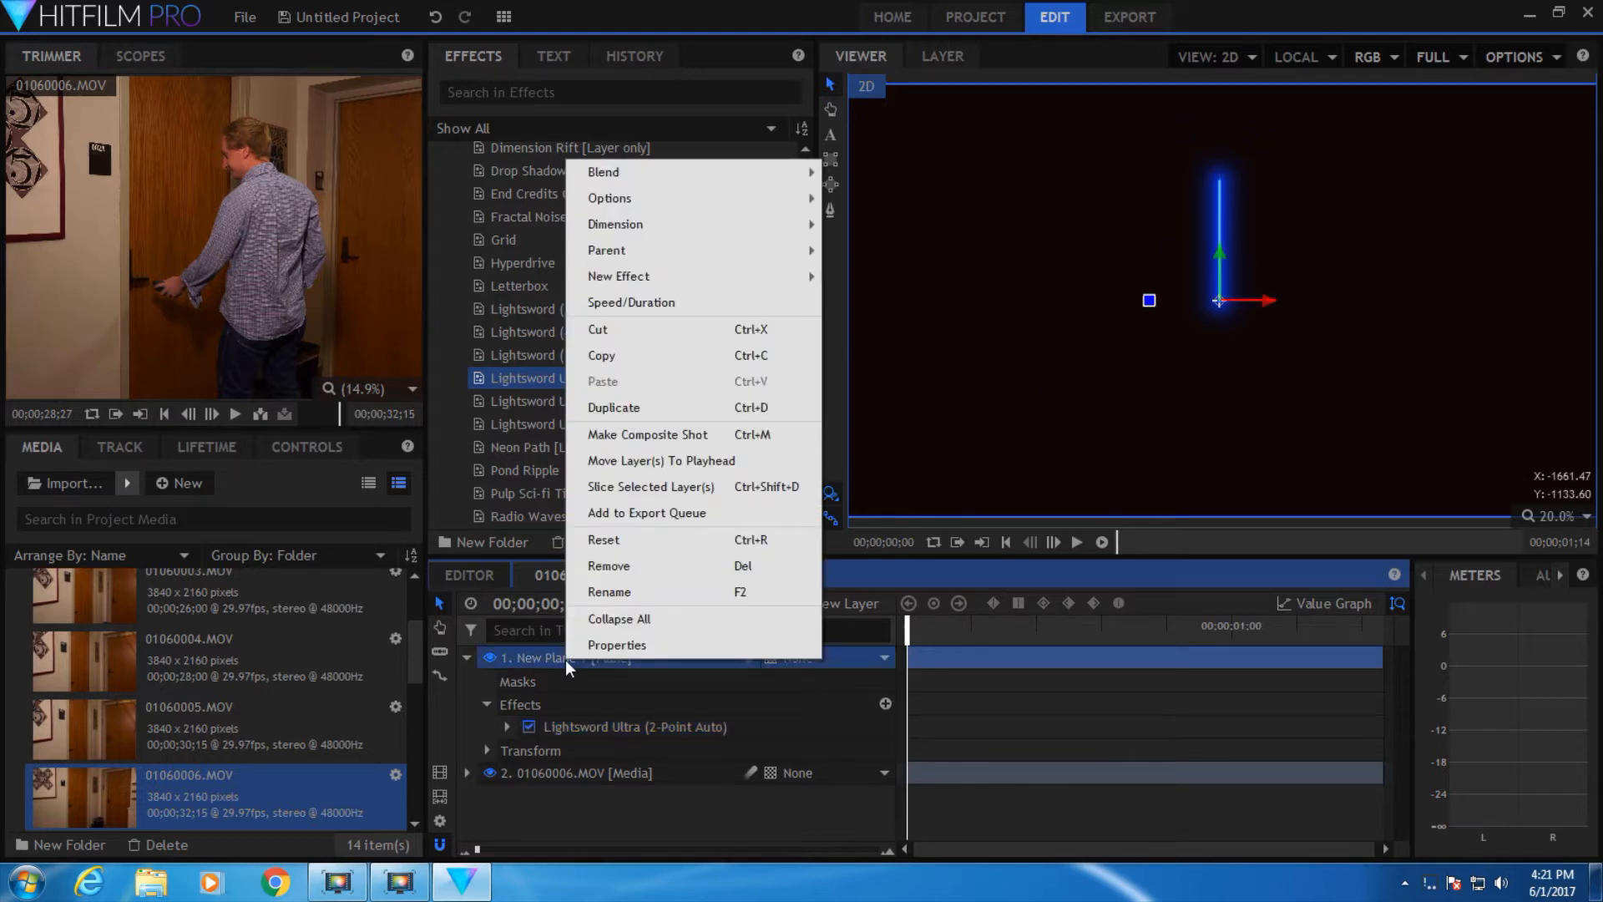
pyautogui.moveTo(649, 169)
pyautogui.moveTo(745, 174)
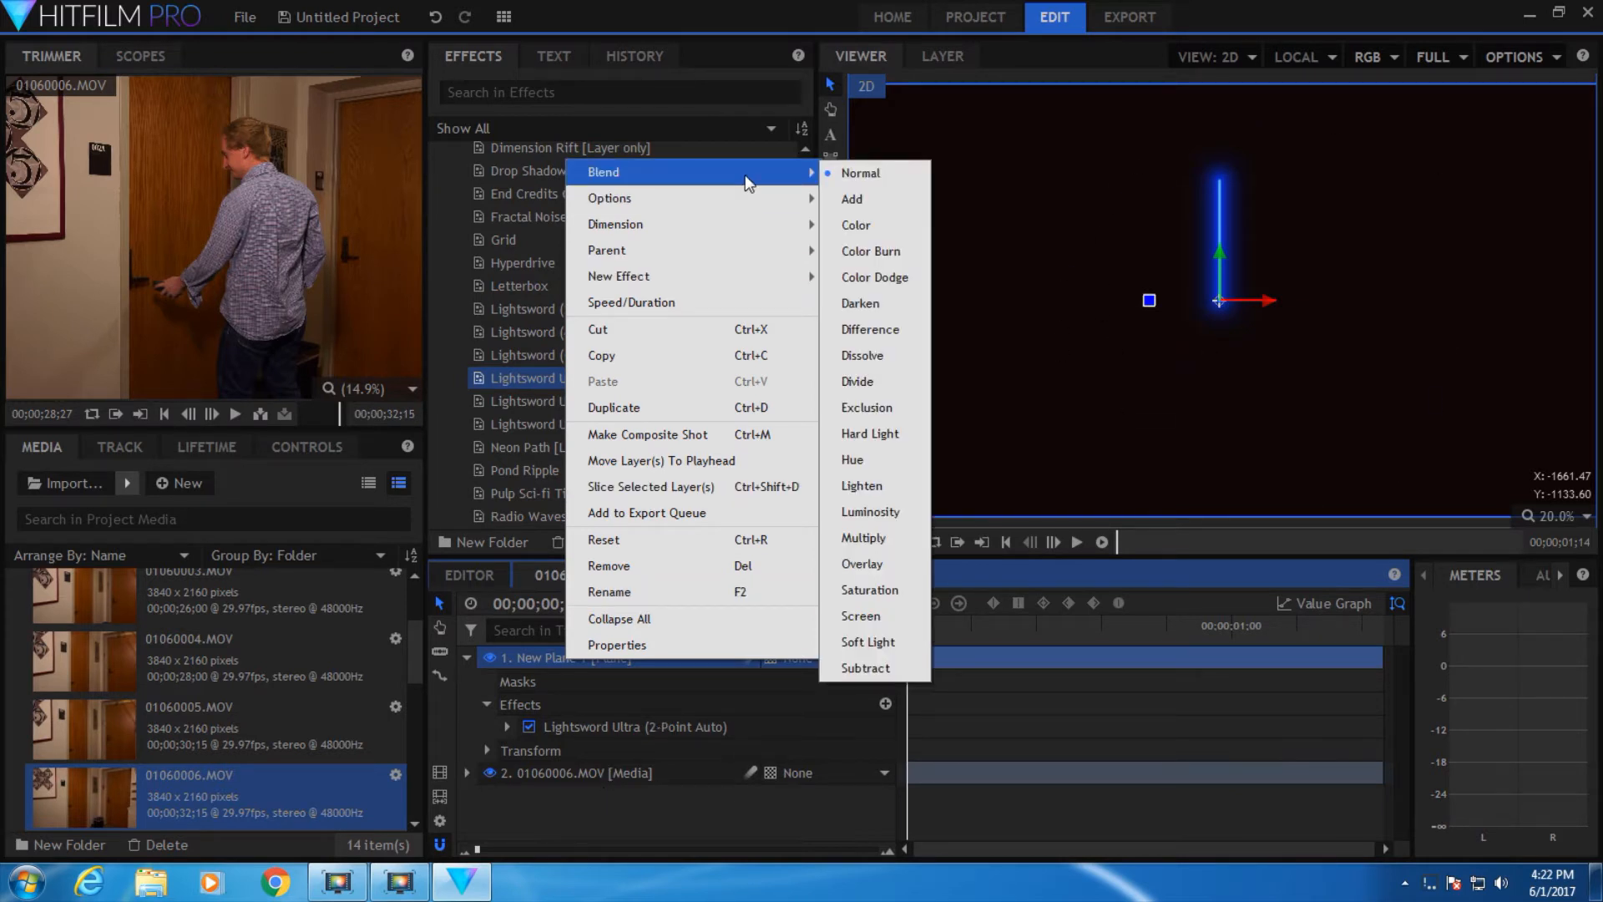
pyautogui.click(880, 200)
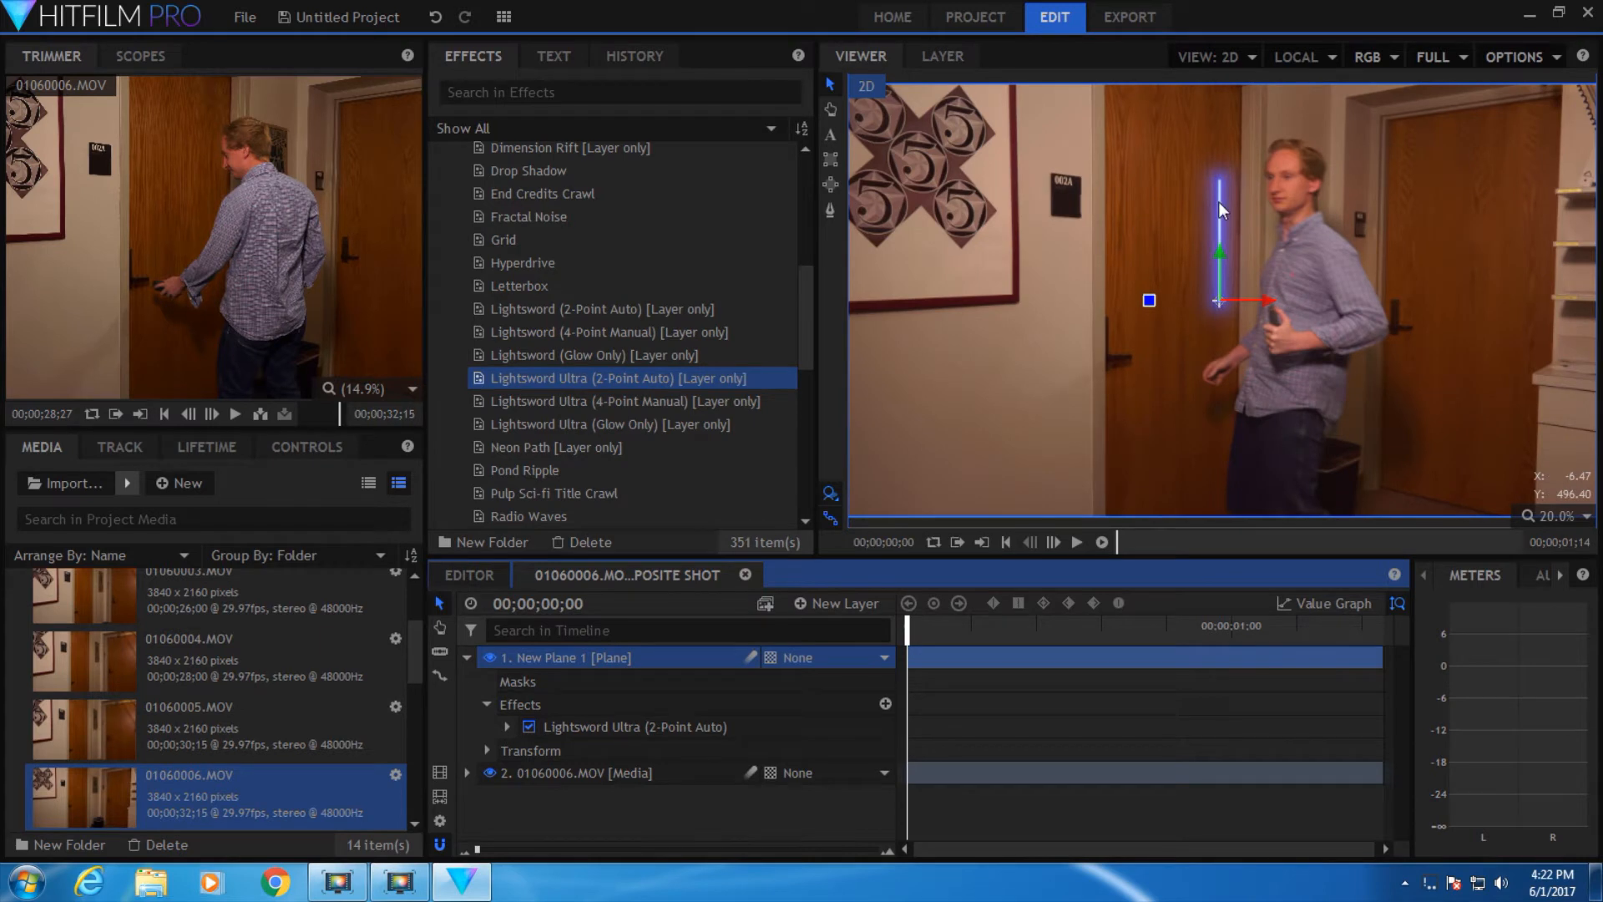
# Place the lightsword's hilt point on the handle in the man's hand, about X 265, Y -22, and its tip at about X 48, Y 688.
pyautogui.click(611, 726)
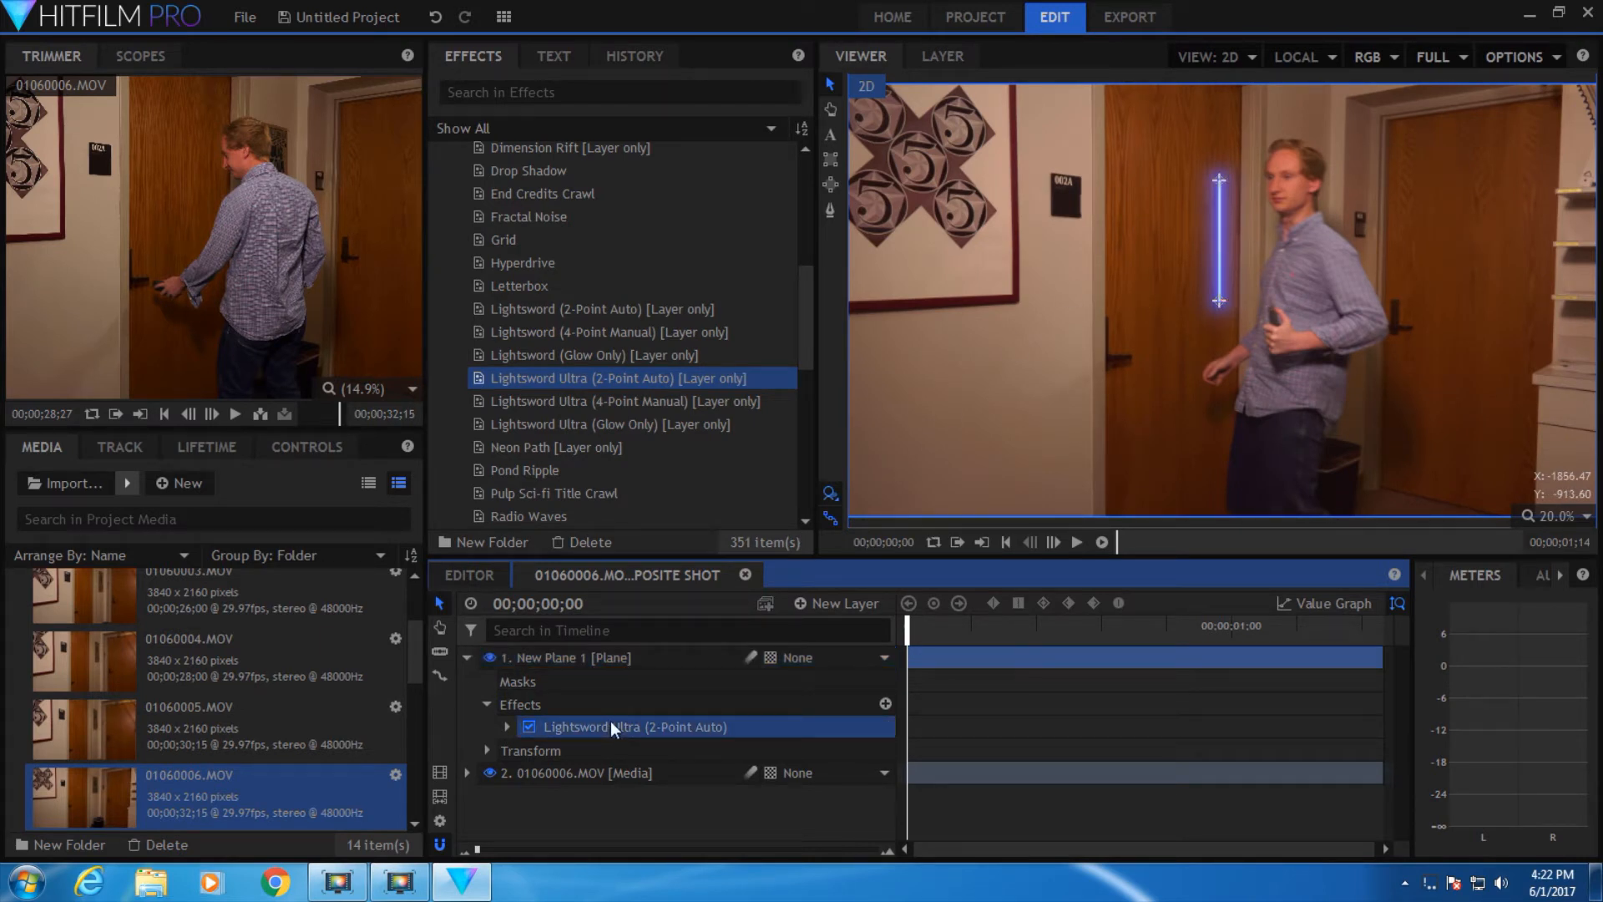
pyautogui.click(307, 445)
pyautogui.click(37, 614)
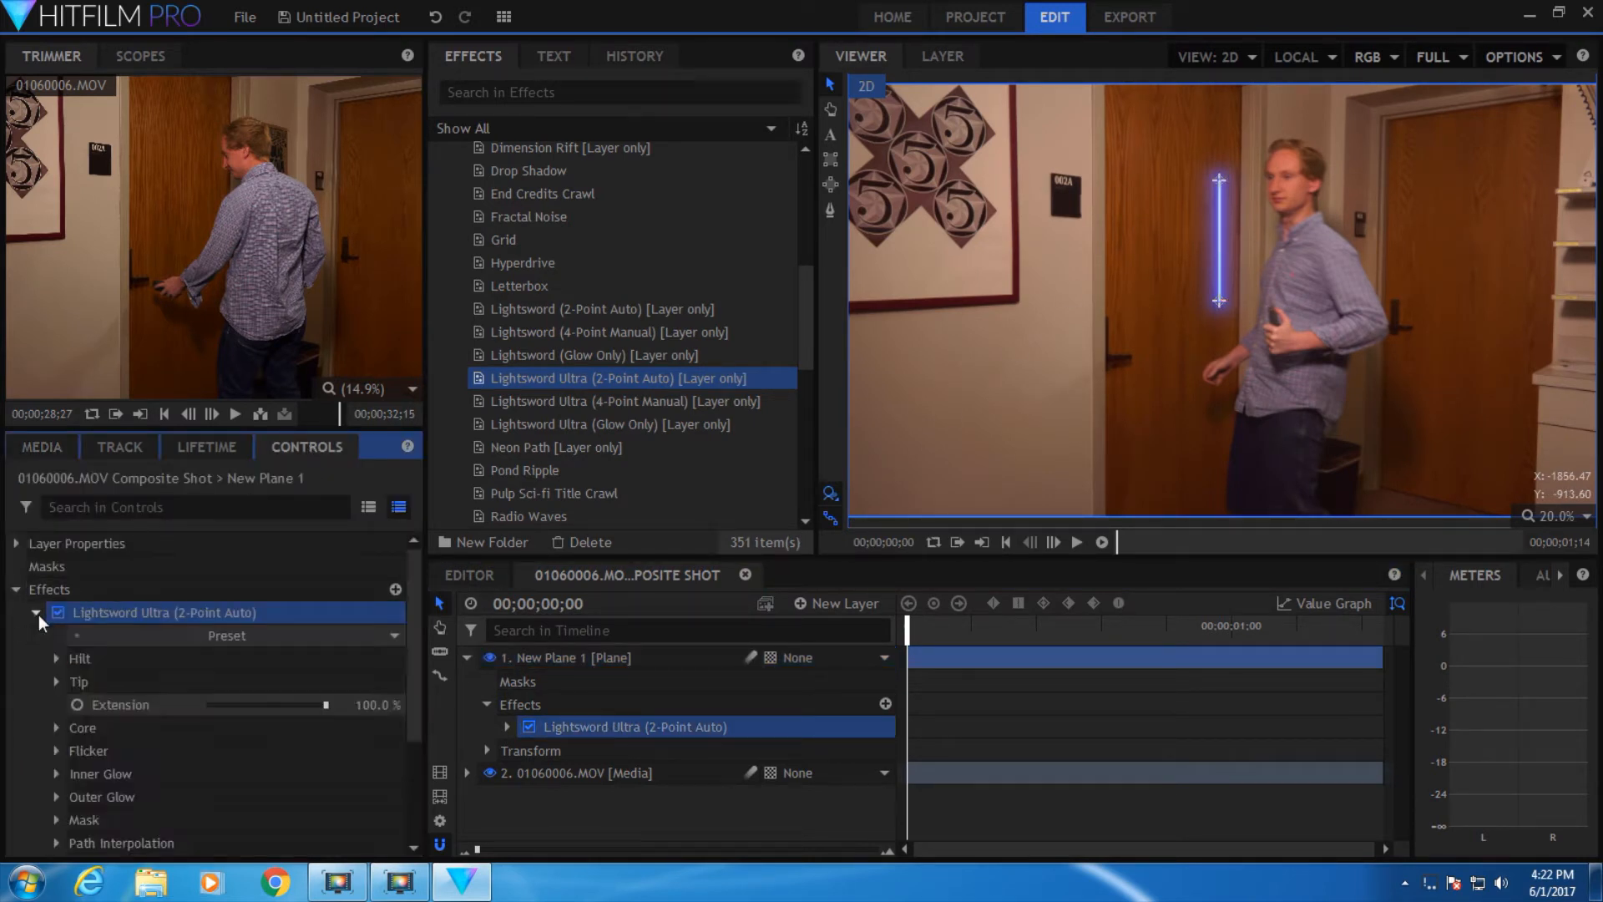
pyautogui.click(96, 656)
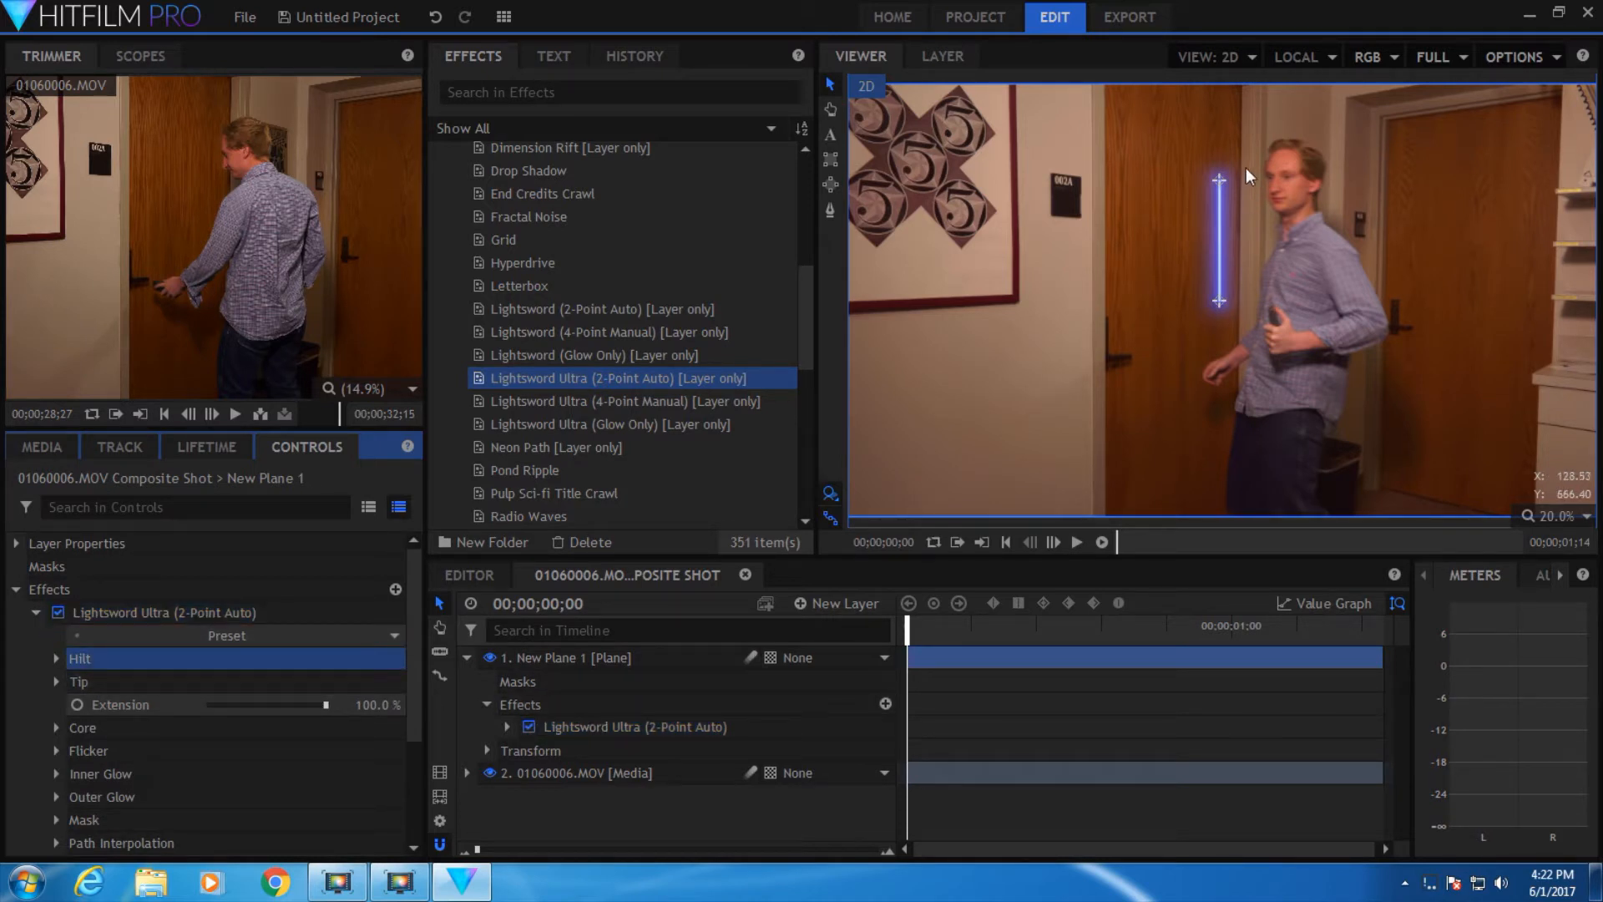
pyautogui.scroll(2, 1299, 197)
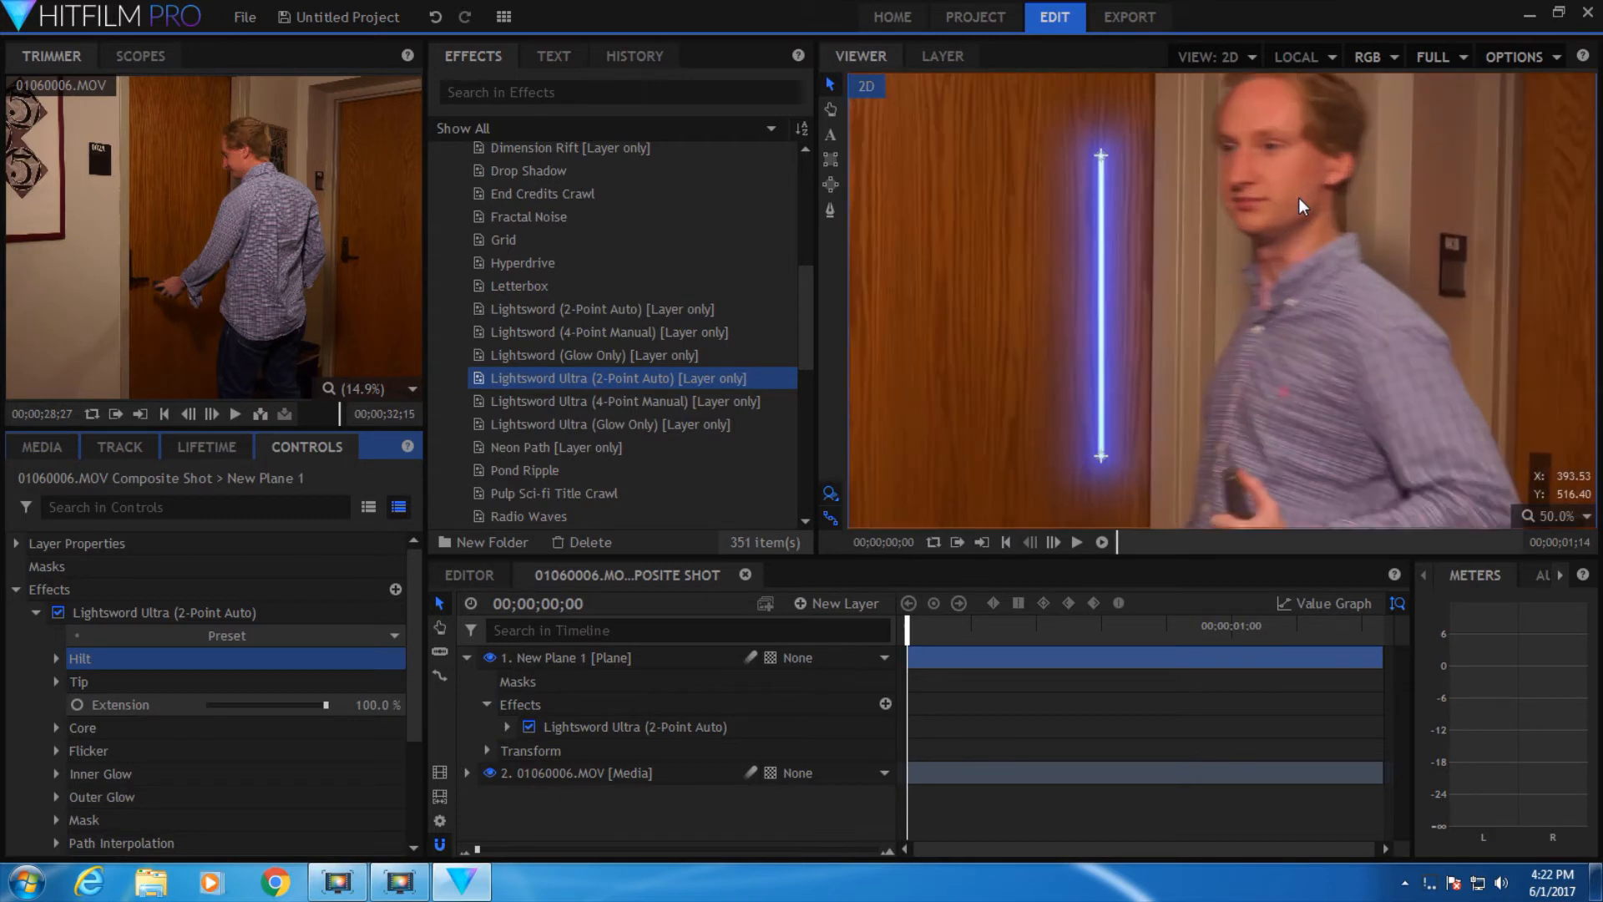
pyautogui.click(1213, 415)
pyautogui.moveTo(1214, 414); pyautogui.dragTo(1244, 422)
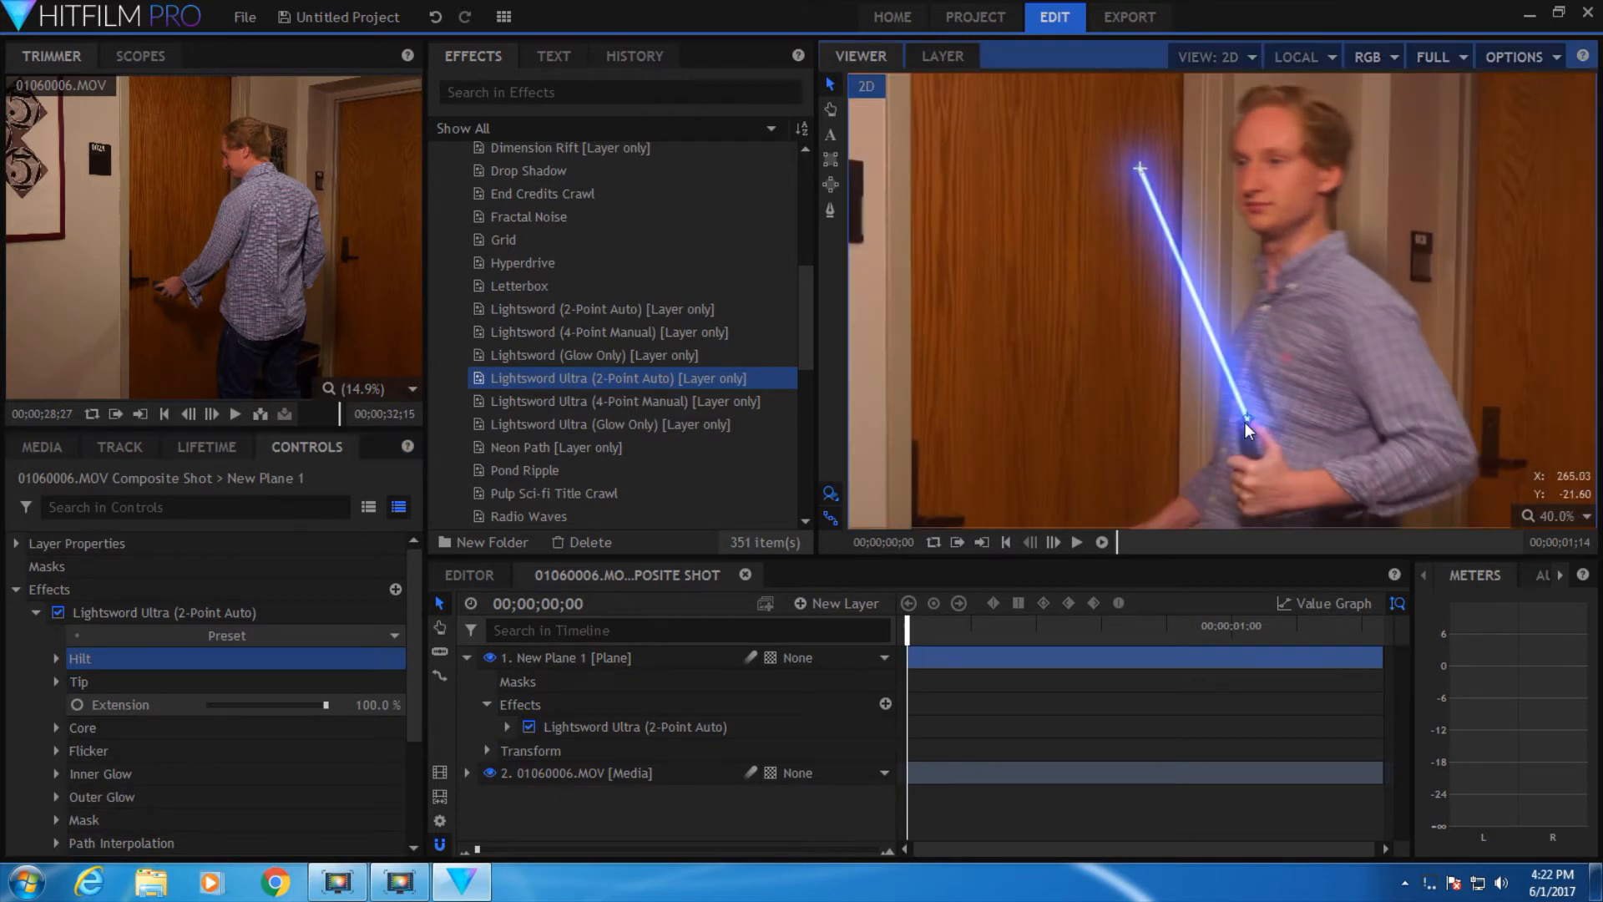
pyautogui.moveTo(1142, 170); pyautogui.dragTo(1174, 79)
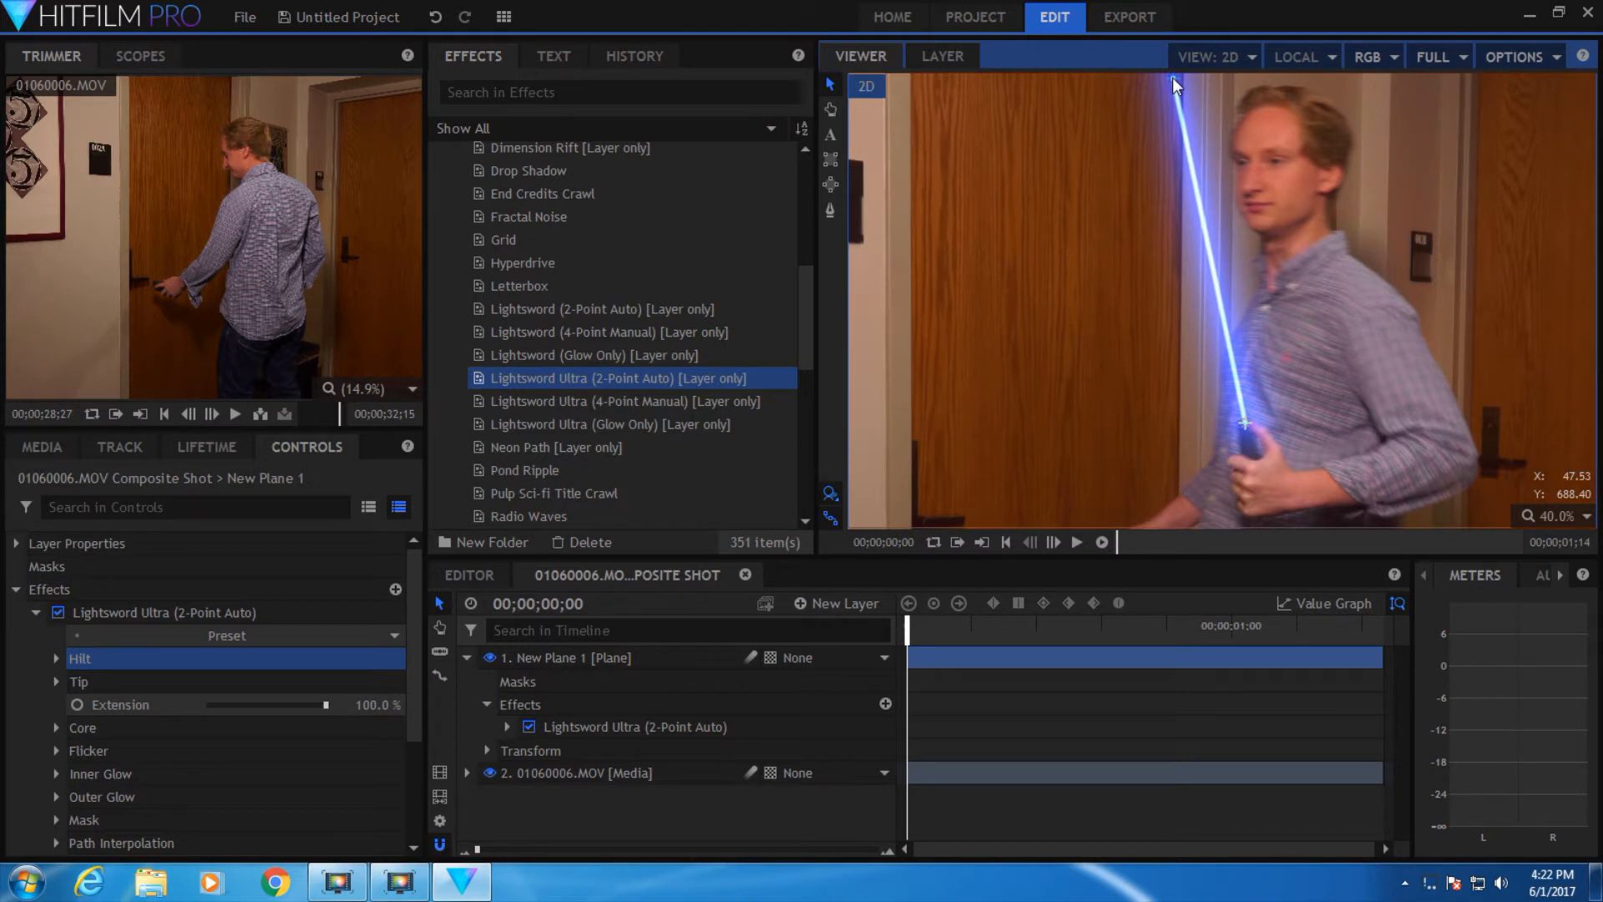
pyautogui.scroll(-3, 1203, 219)
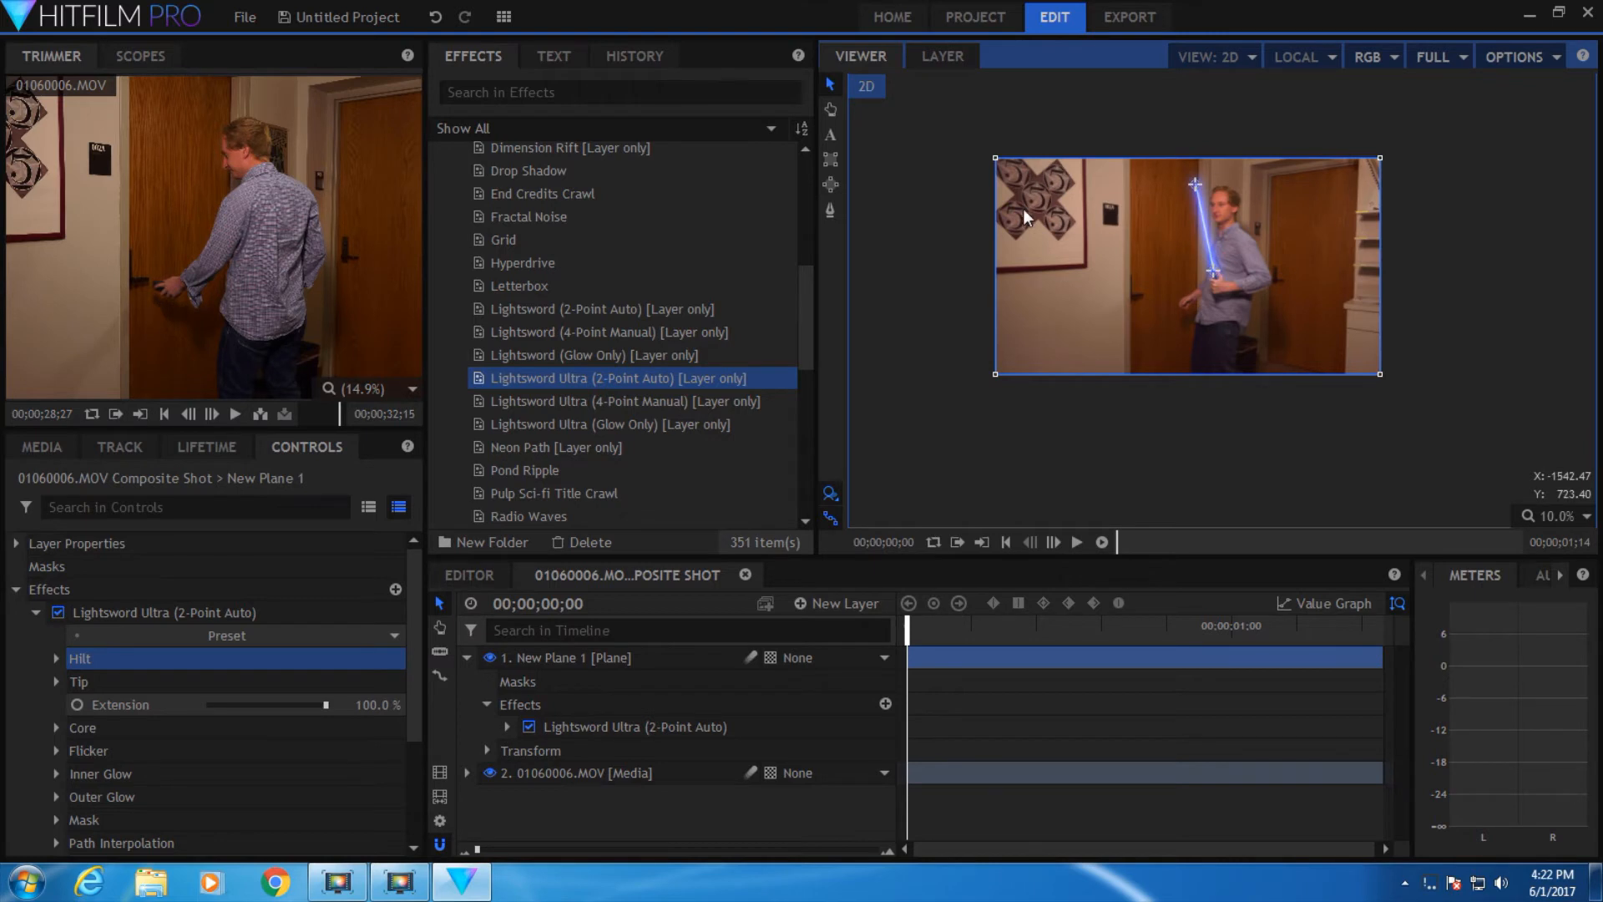
# Add a grade layer on top of the composite shot and apply the Lights & Flares Glow effect to it.
pyautogui.click(816, 602)
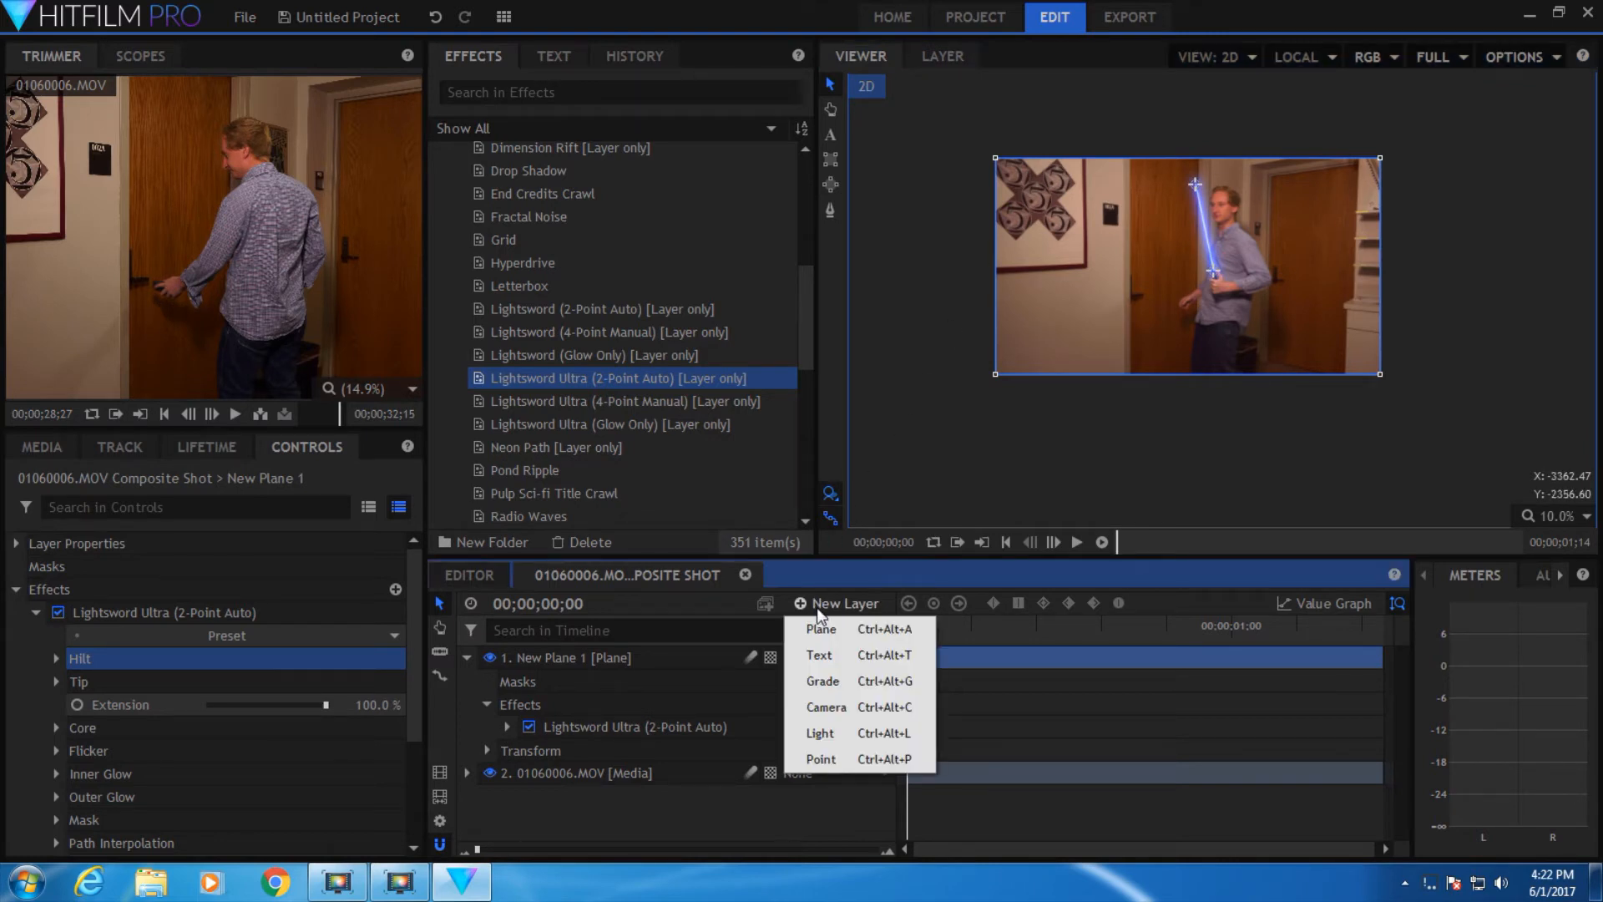
pyautogui.click(832, 680)
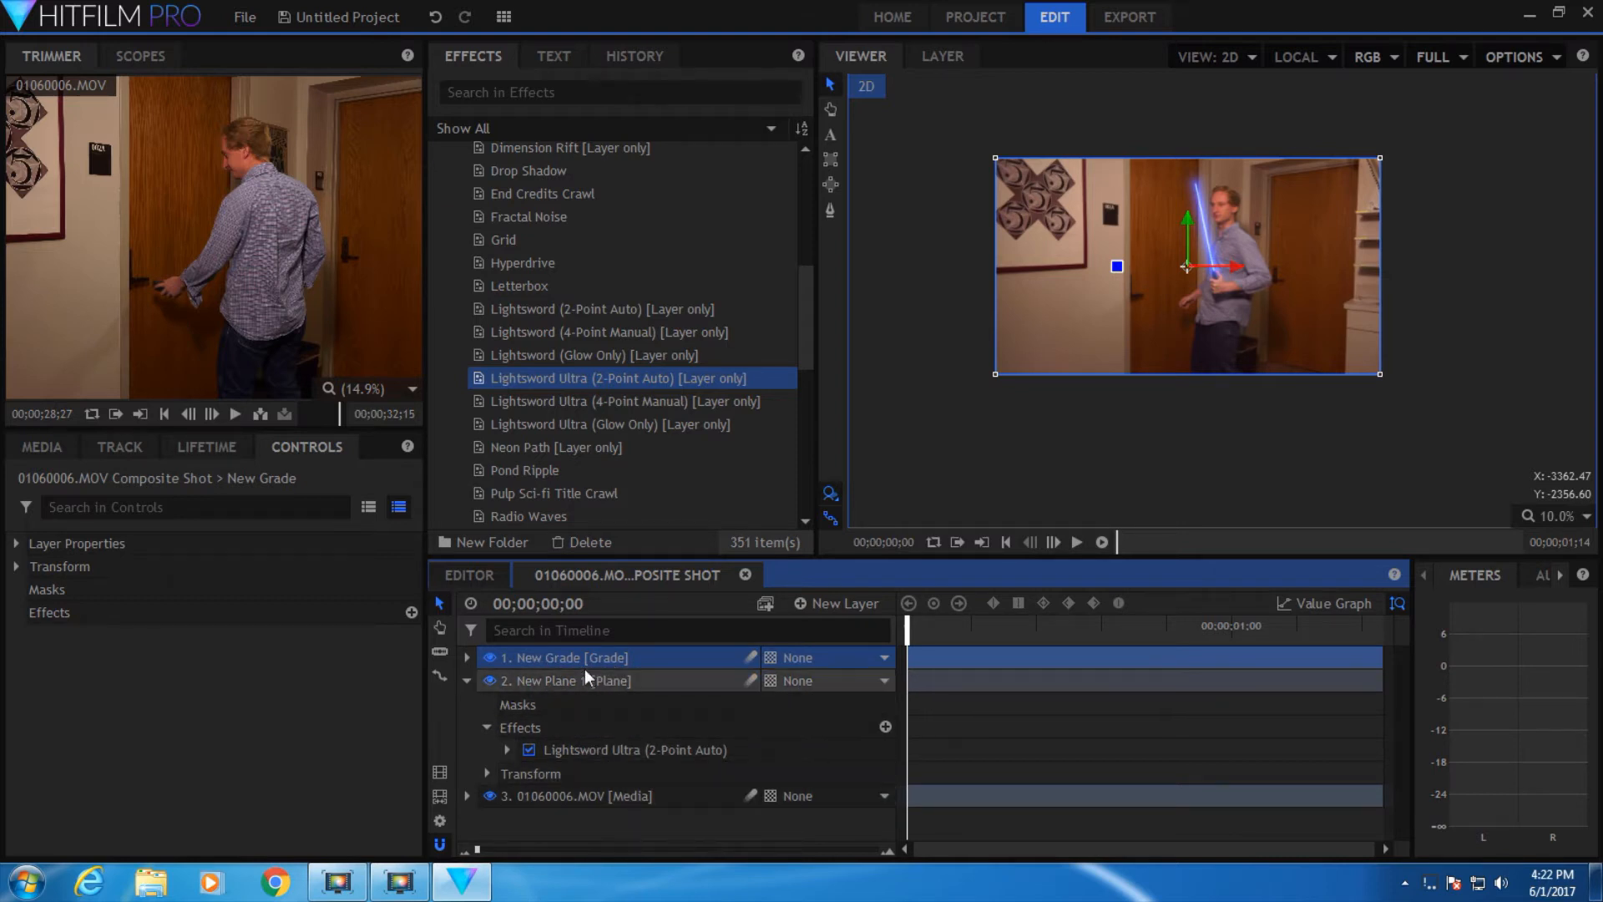
pyautogui.click(508, 90)
pyautogui.write('glow')
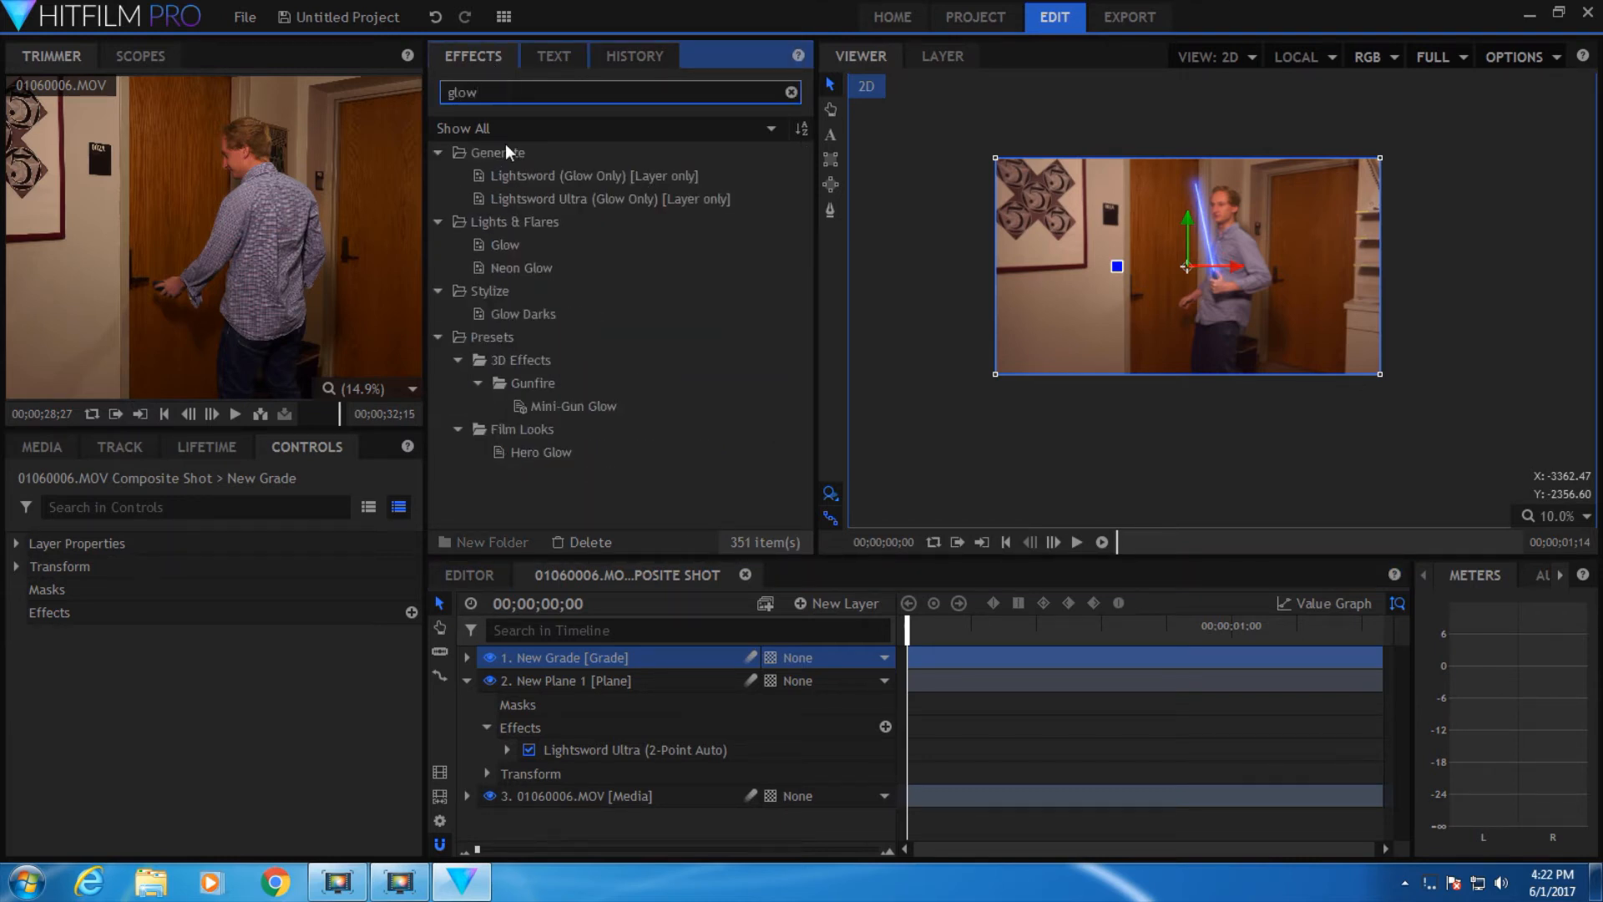
pyautogui.moveTo(505, 245); pyautogui.dragTo(549, 658)
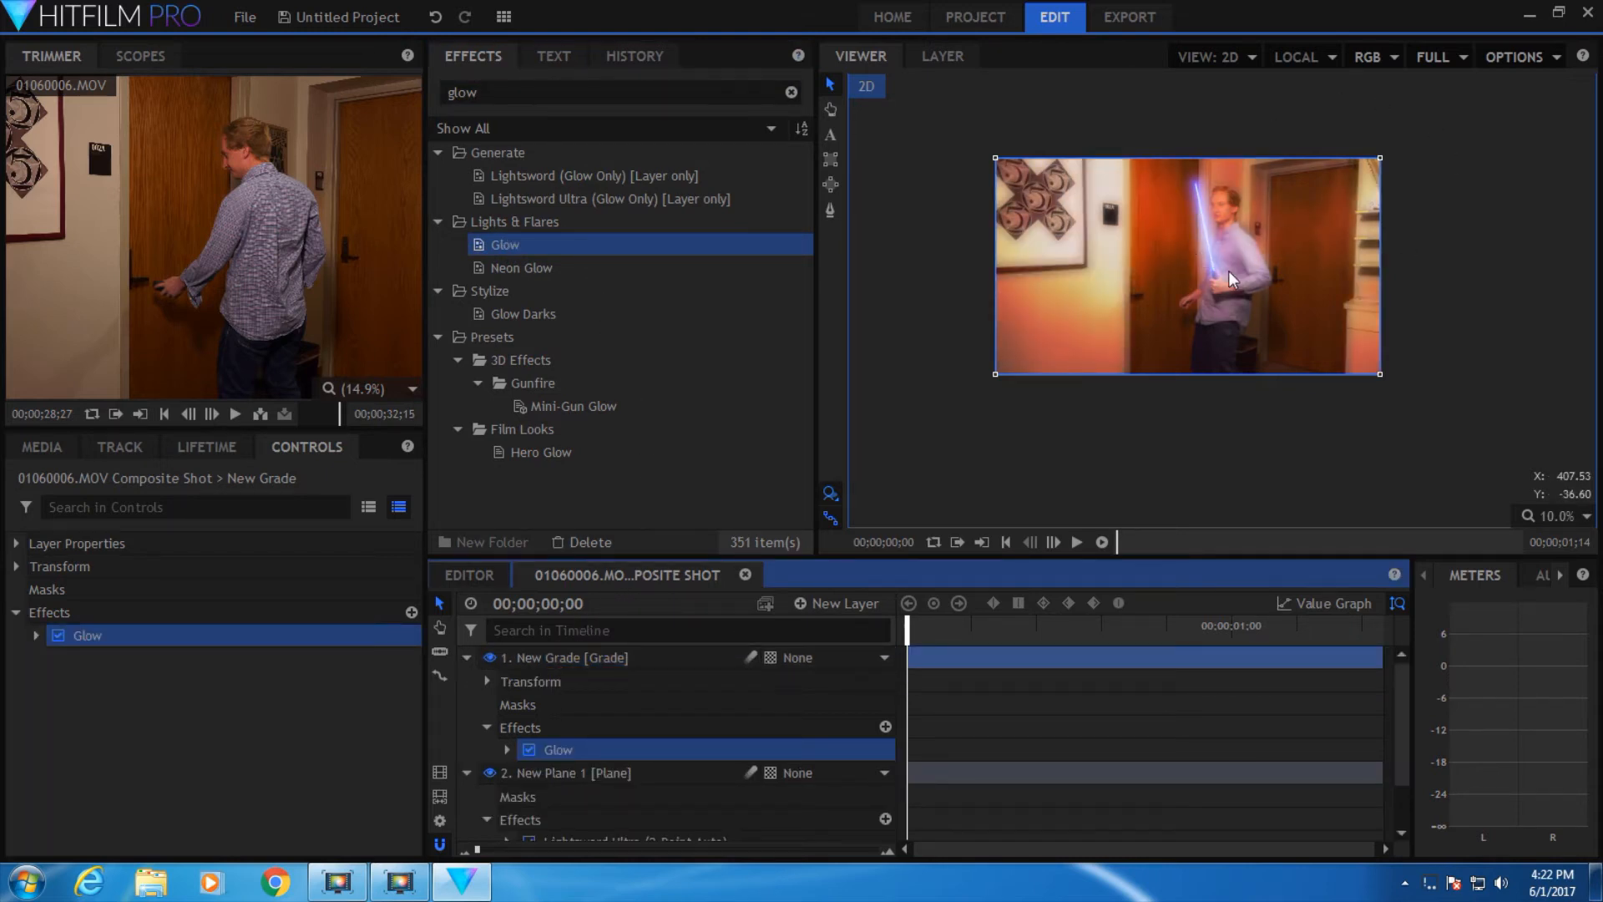
# Set the Glow's intensity to 0.4, threshold to 20% and per-channel intensity to red 0.36, green 0.52 and blue 1.52.
pyautogui.click(36, 635)
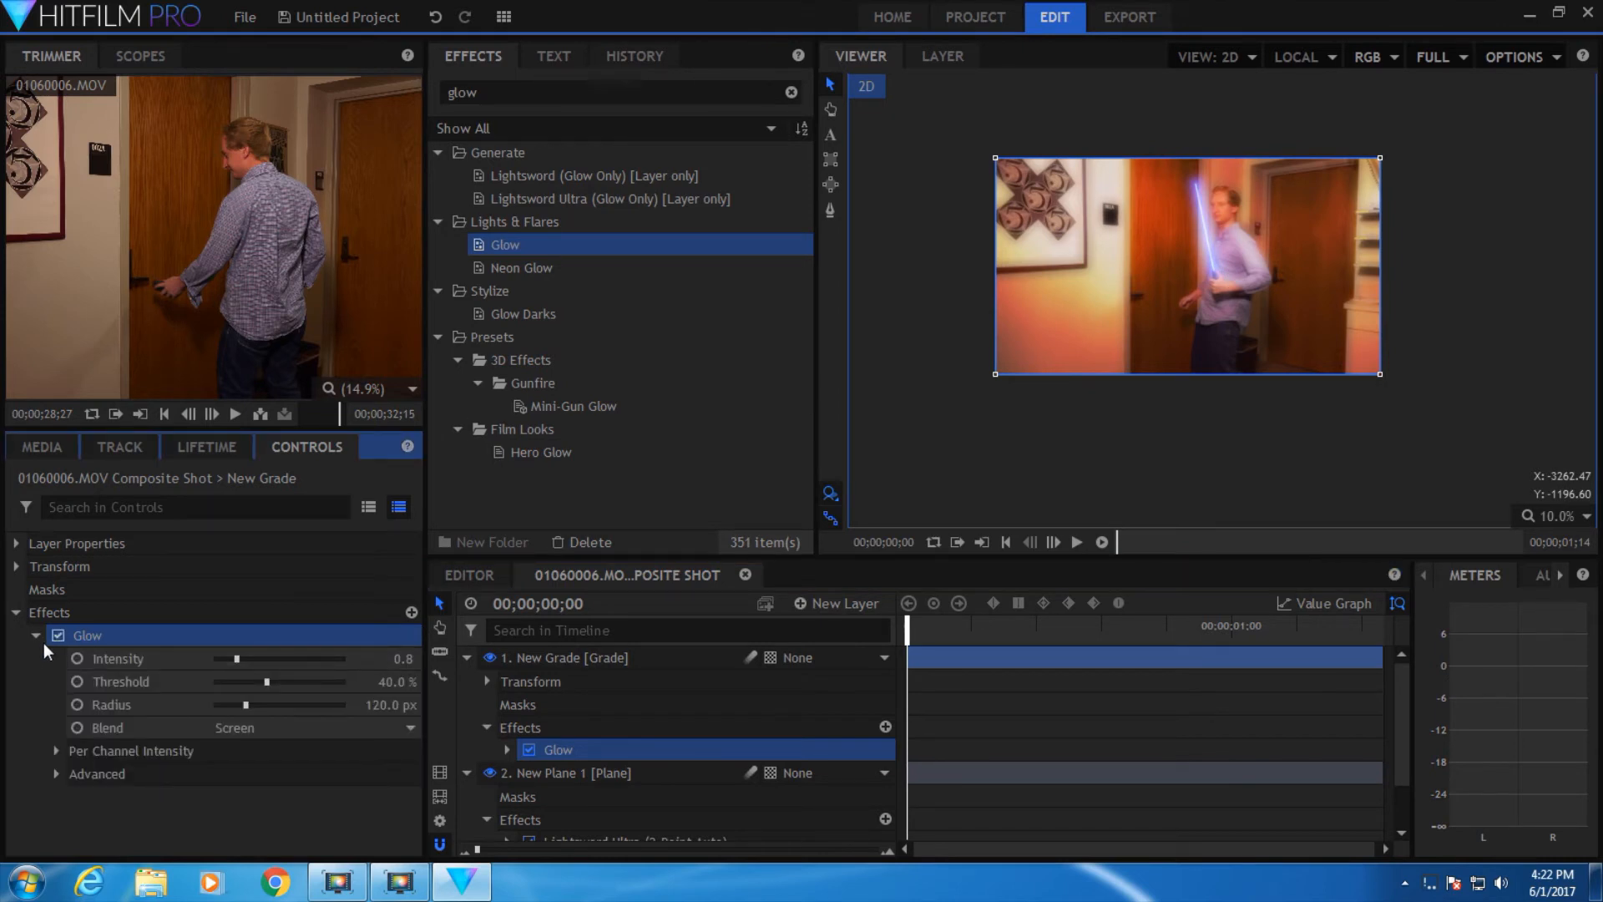
pyautogui.click(226, 656)
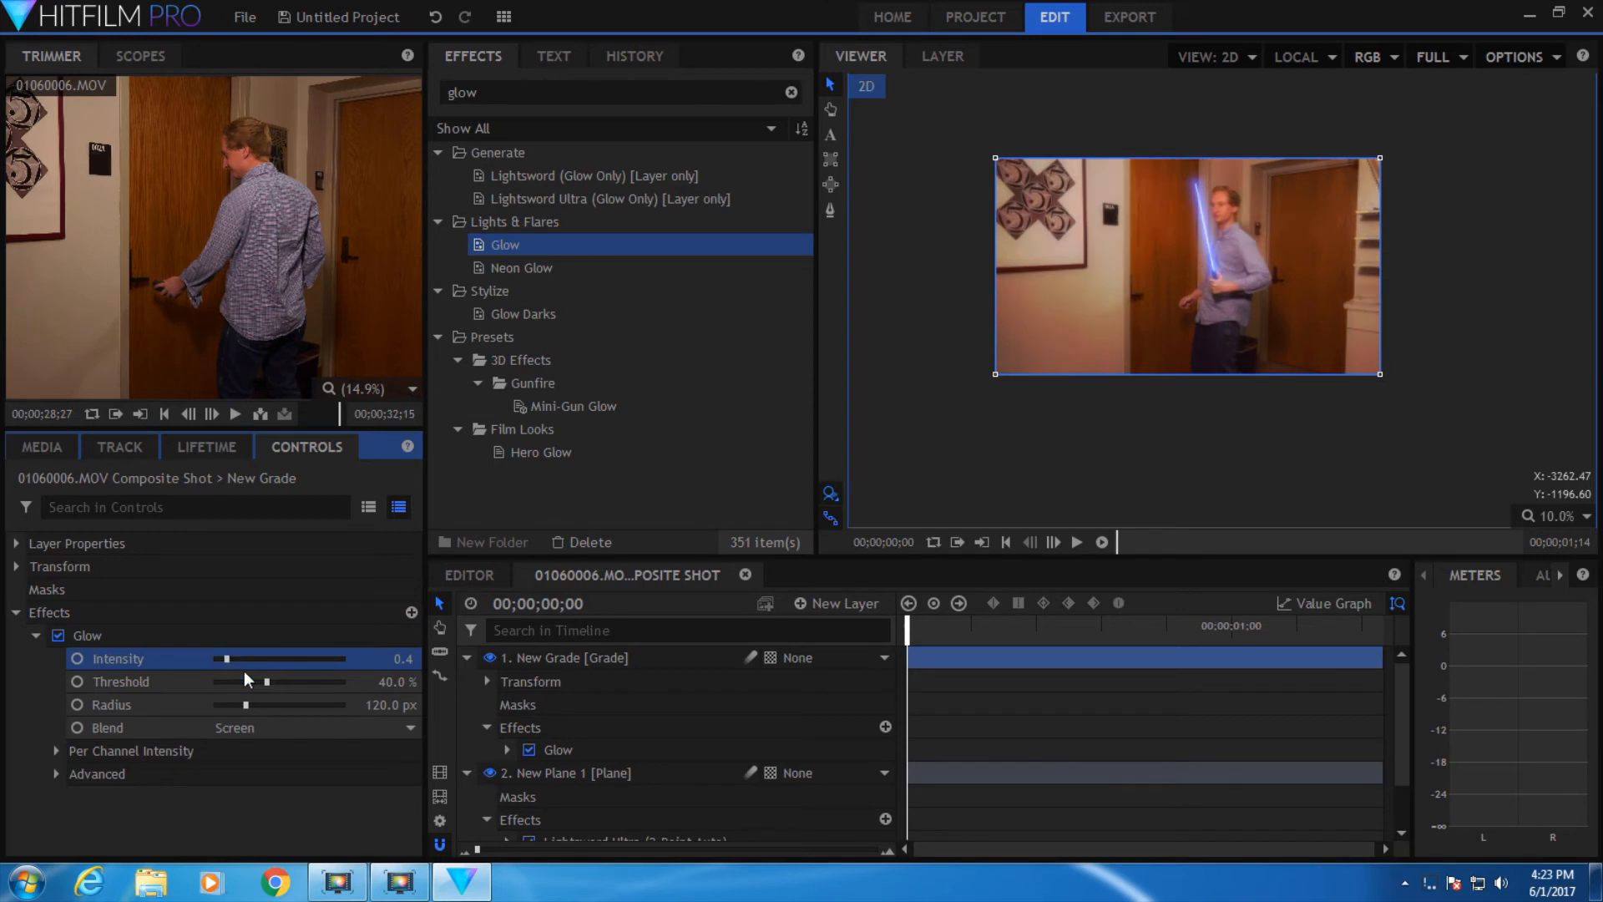
pyautogui.click(240, 681)
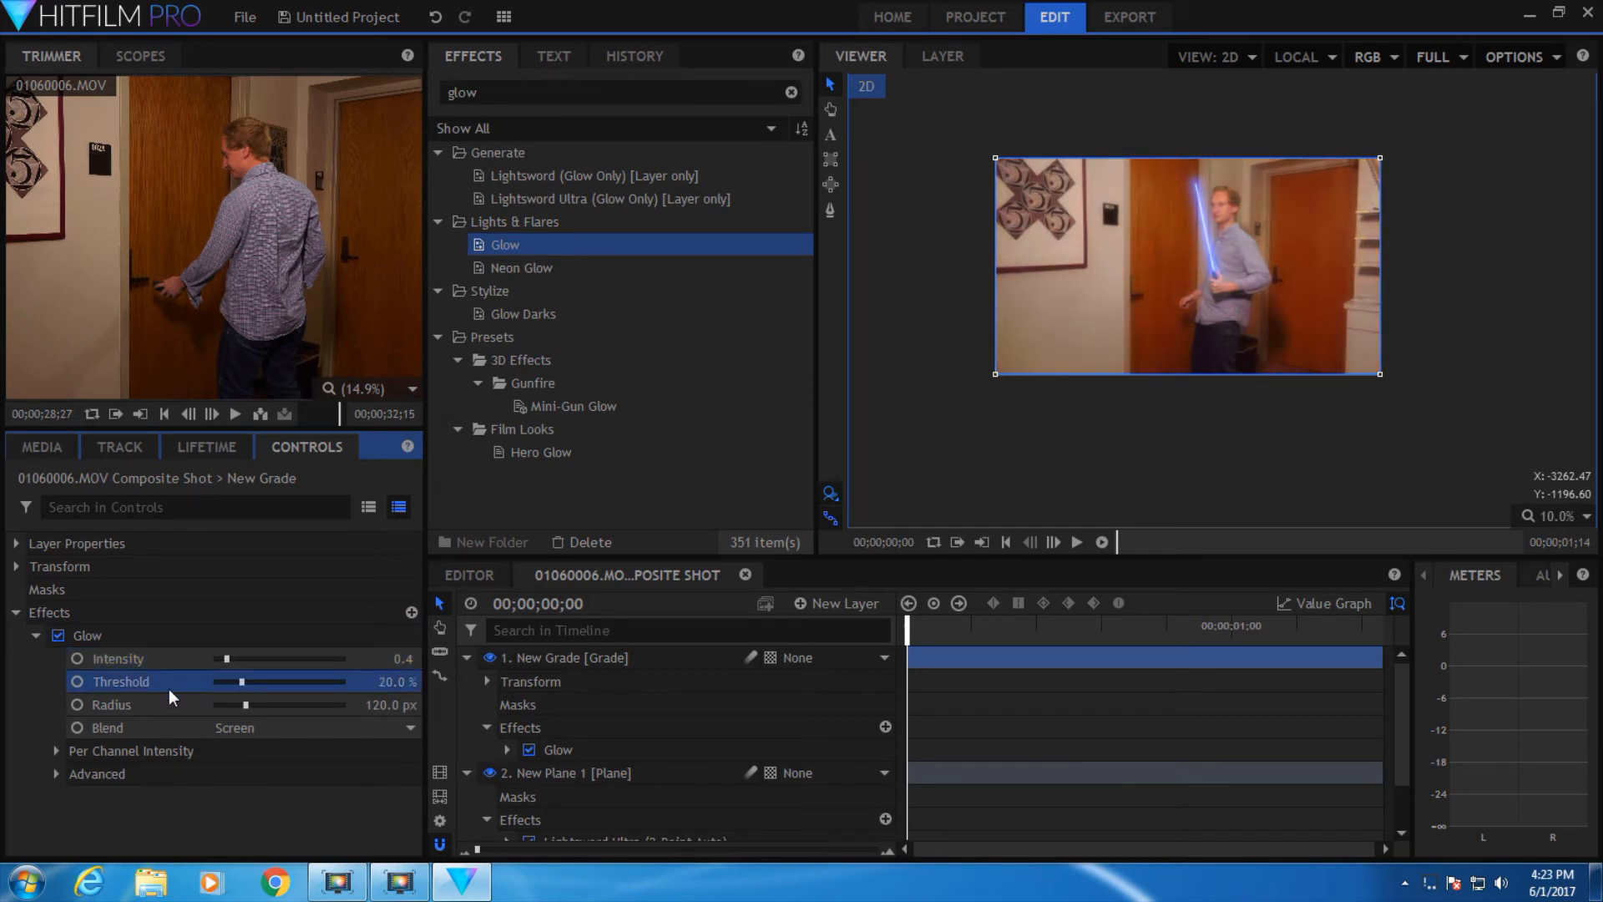
pyautogui.click(56, 752)
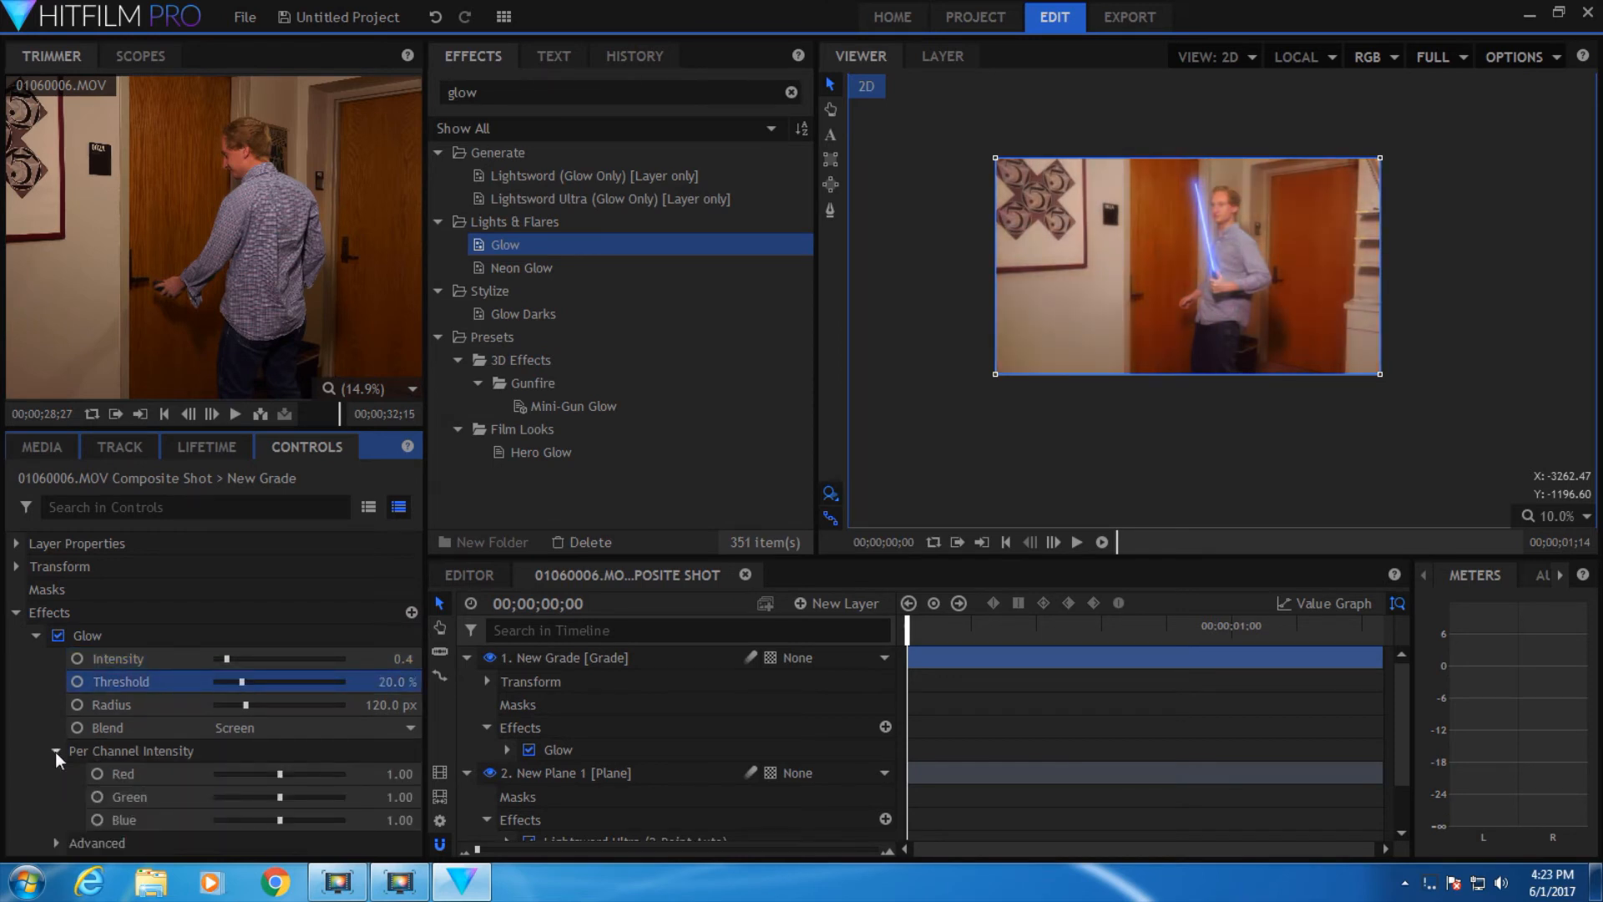
pyautogui.click(238, 774)
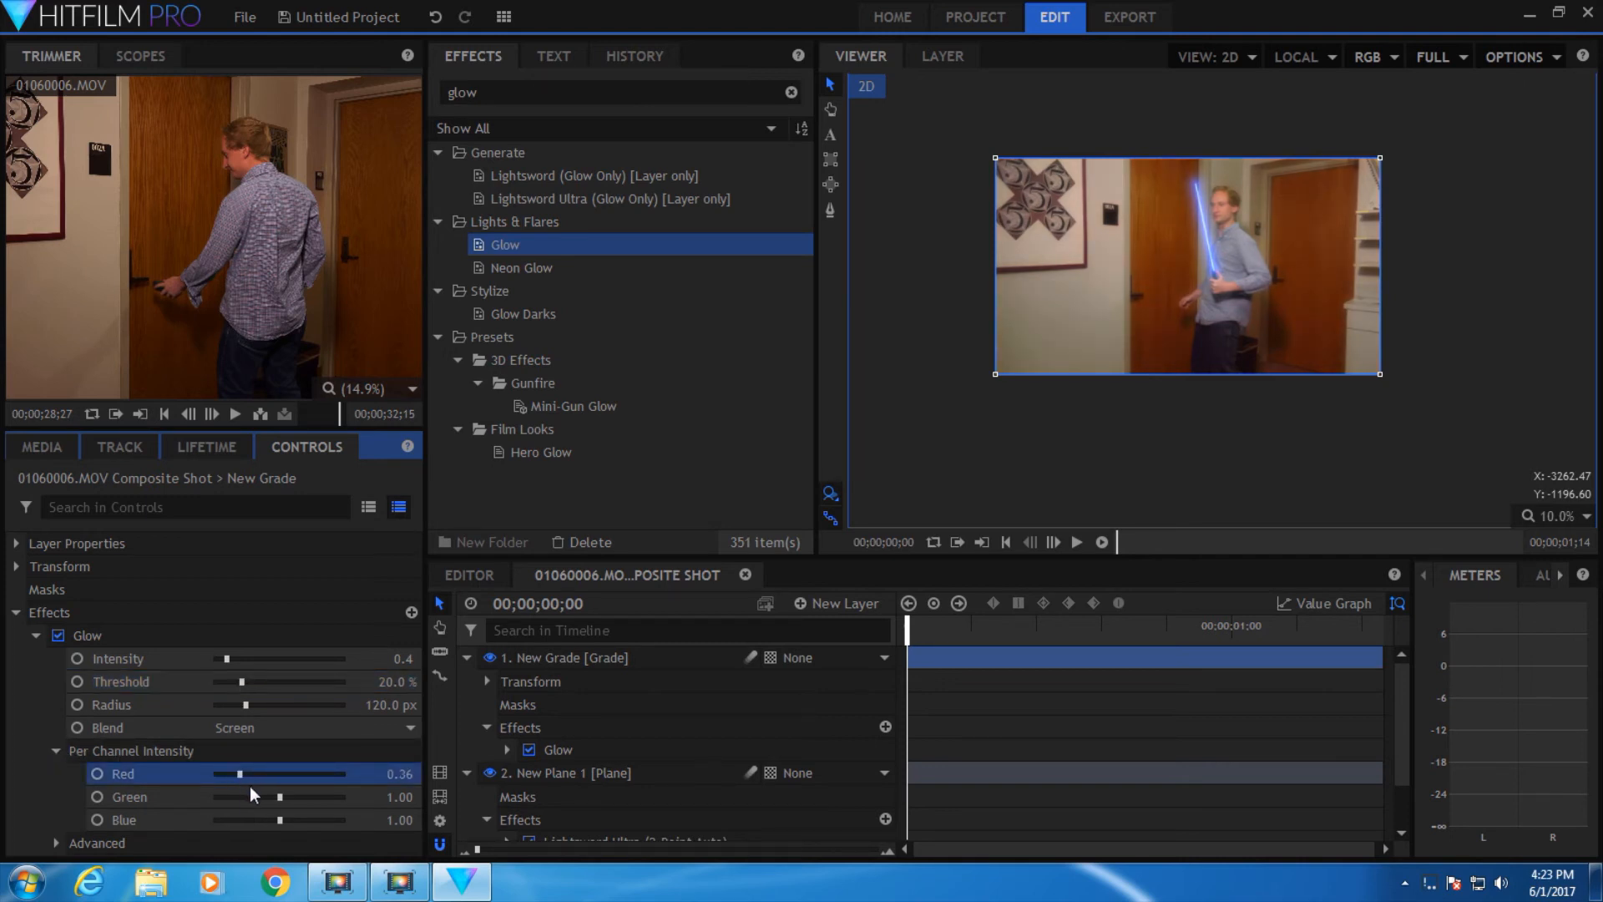
pyautogui.click(250, 796)
pyautogui.click(314, 820)
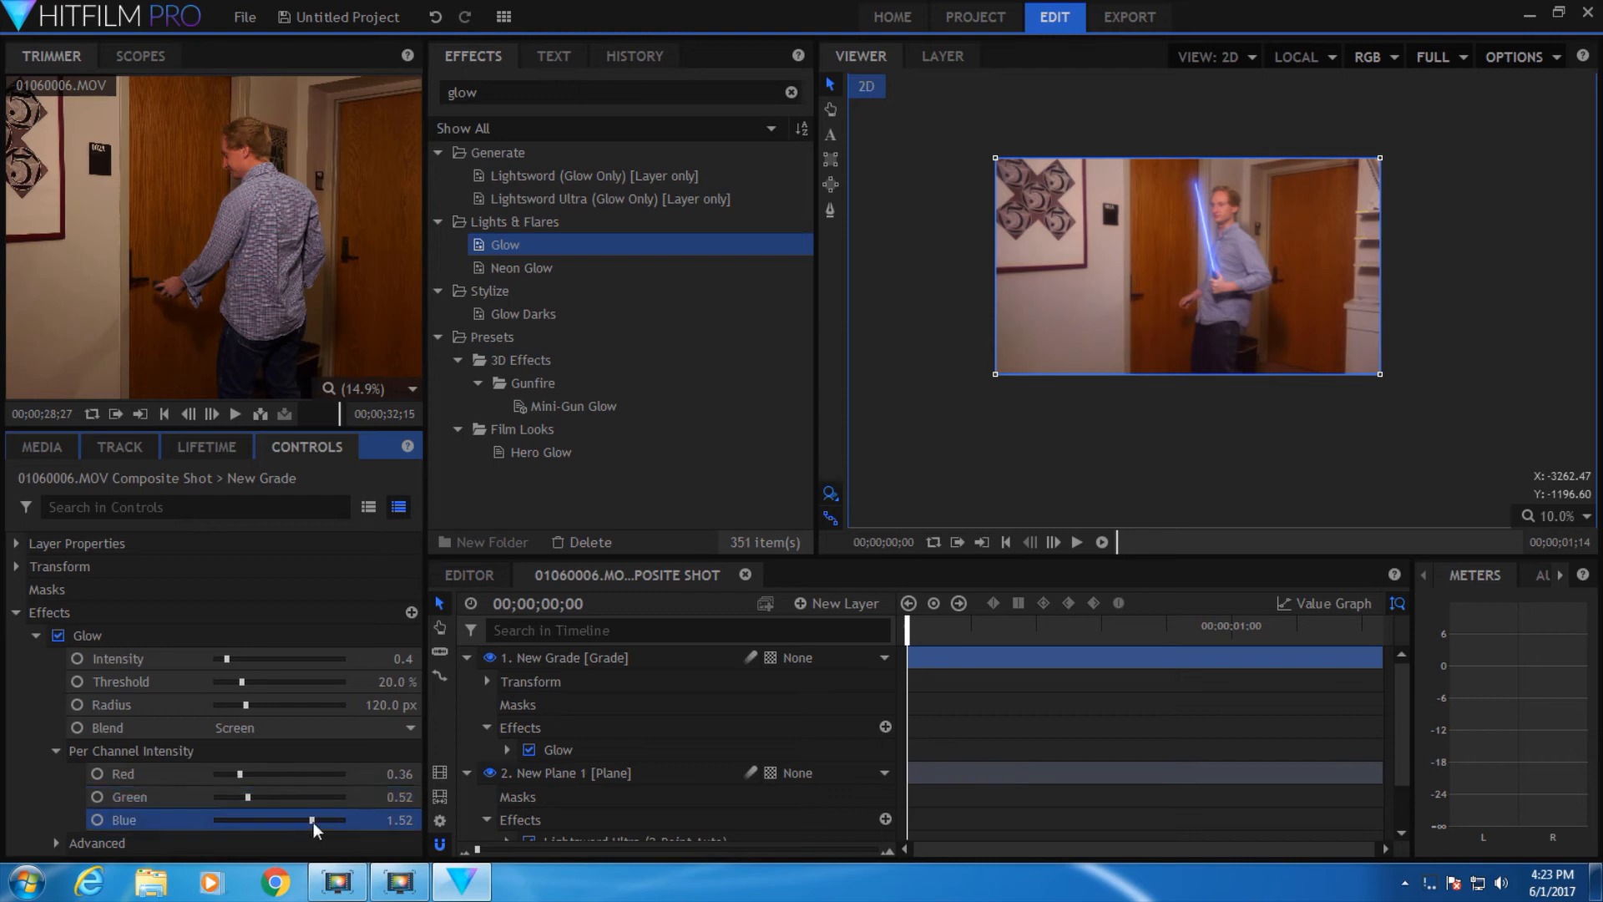
pyautogui.scroll(3, 1258, 174)
pyautogui.scroll(-3, 1246, 186)
pyautogui.scroll(2, 1221, 209)
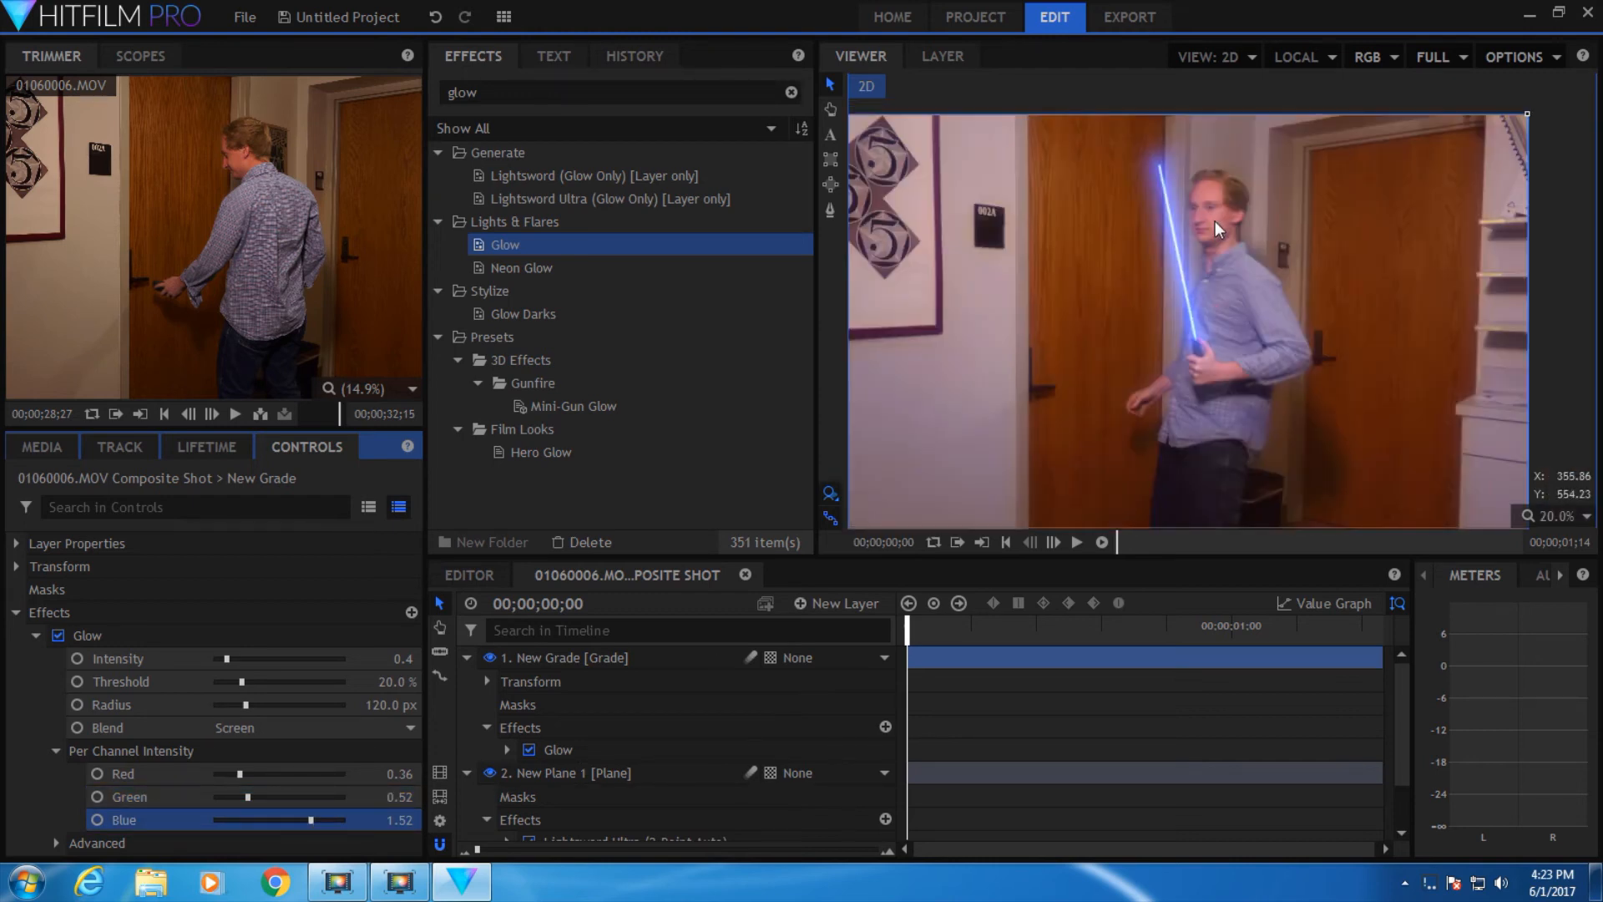
# Preview the composite shot within the edited sequence at 00;00;03;25 and 00;00;03;18.
pyautogui.click(470, 574)
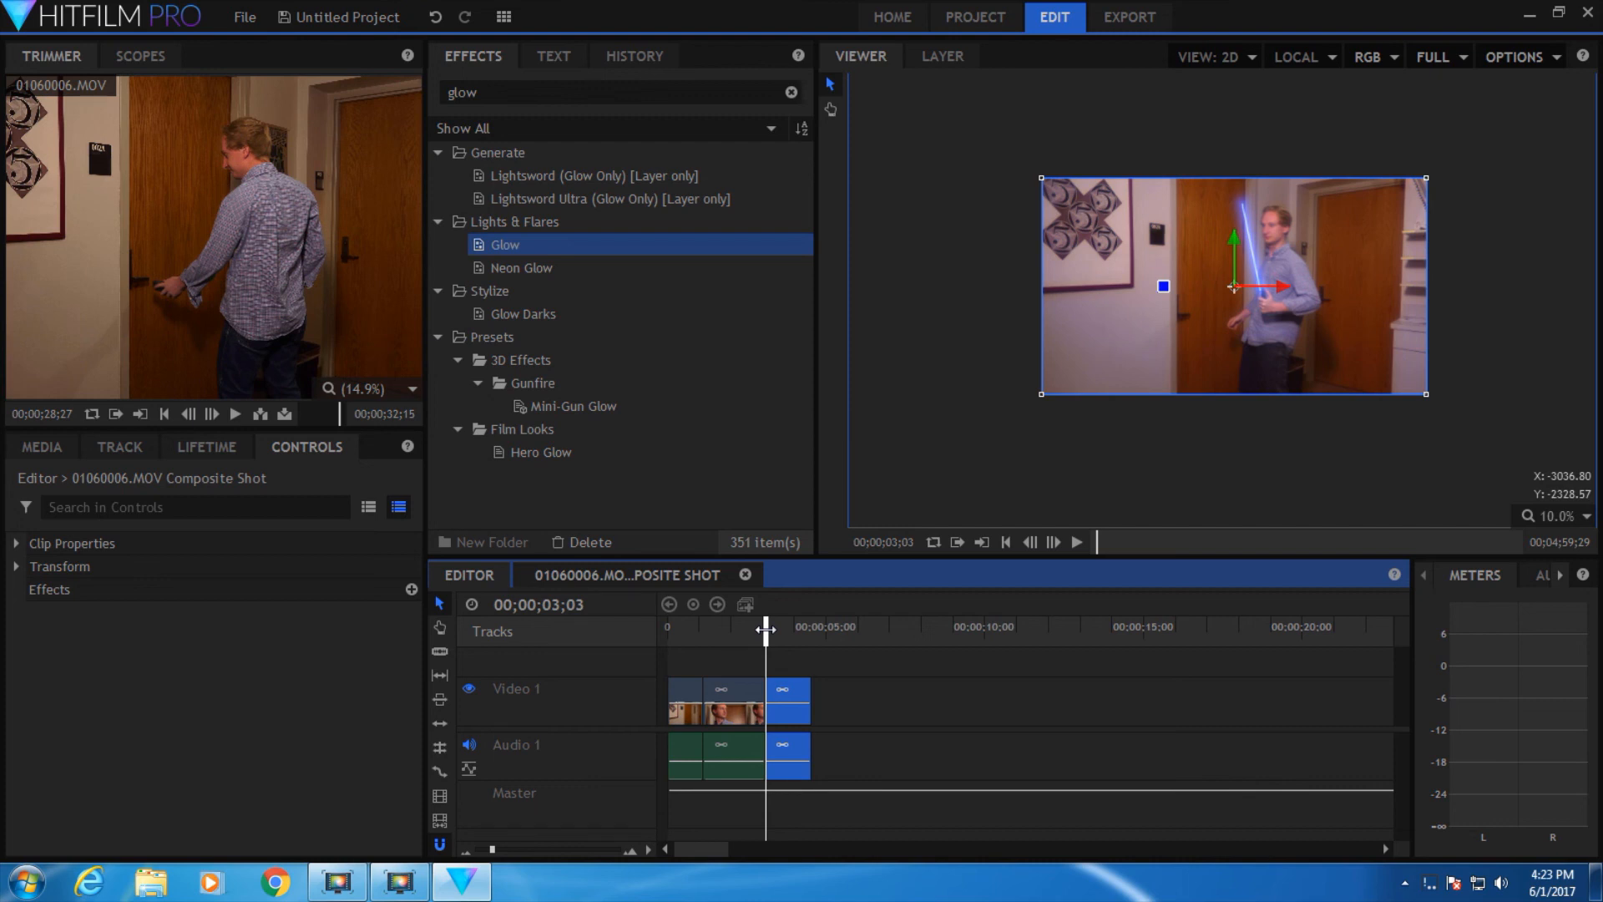
pyautogui.click(790, 633)
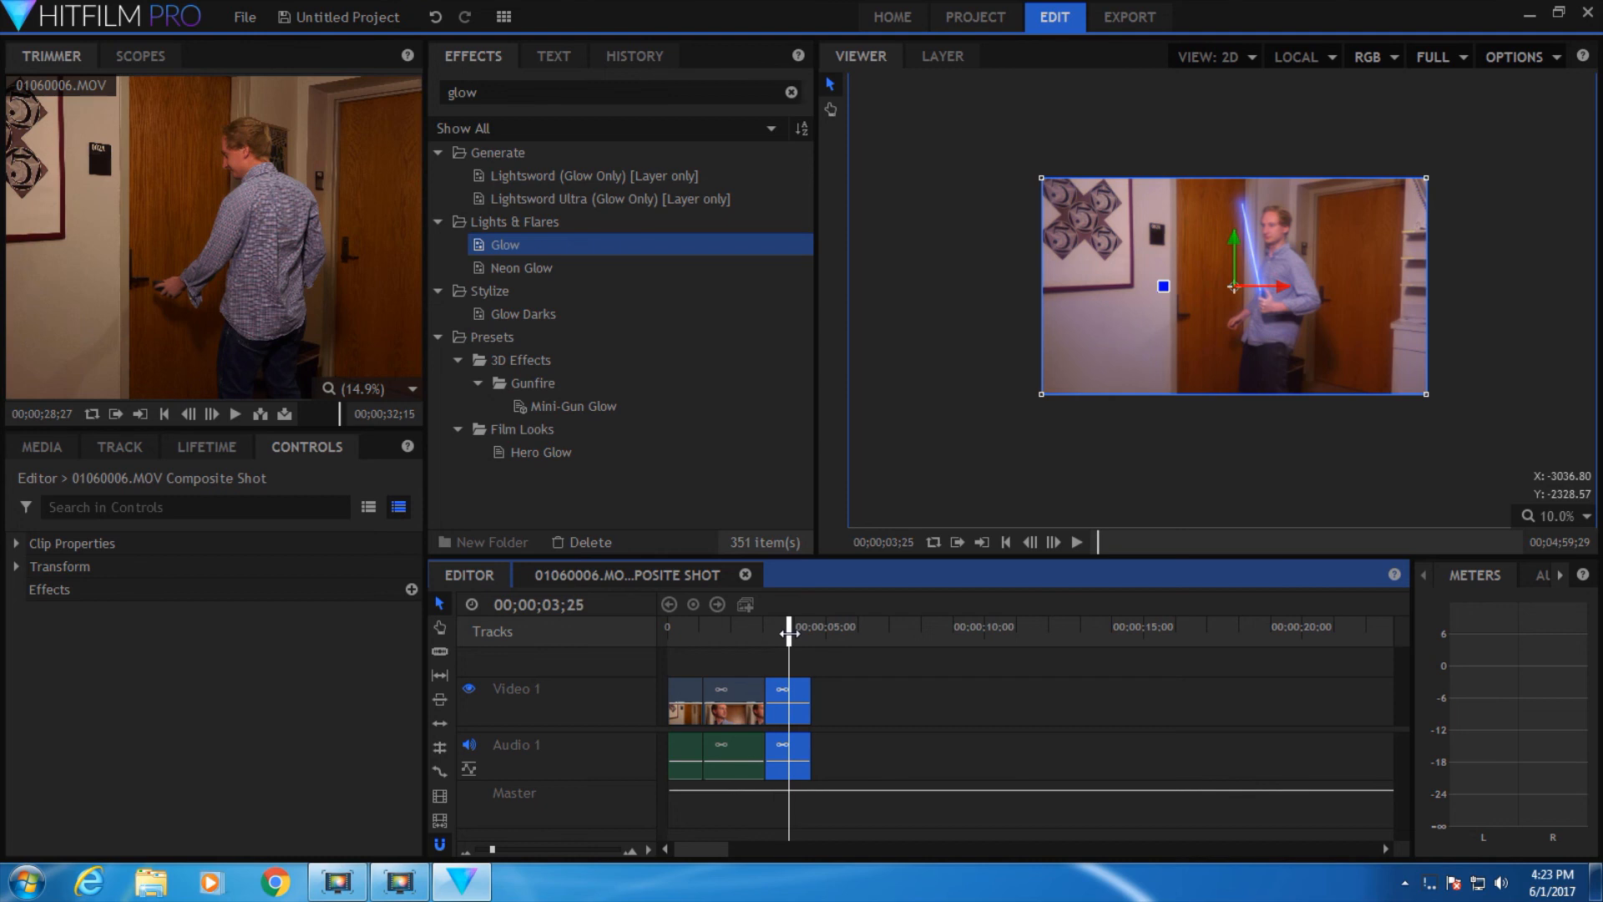
pyautogui.click(782, 640)
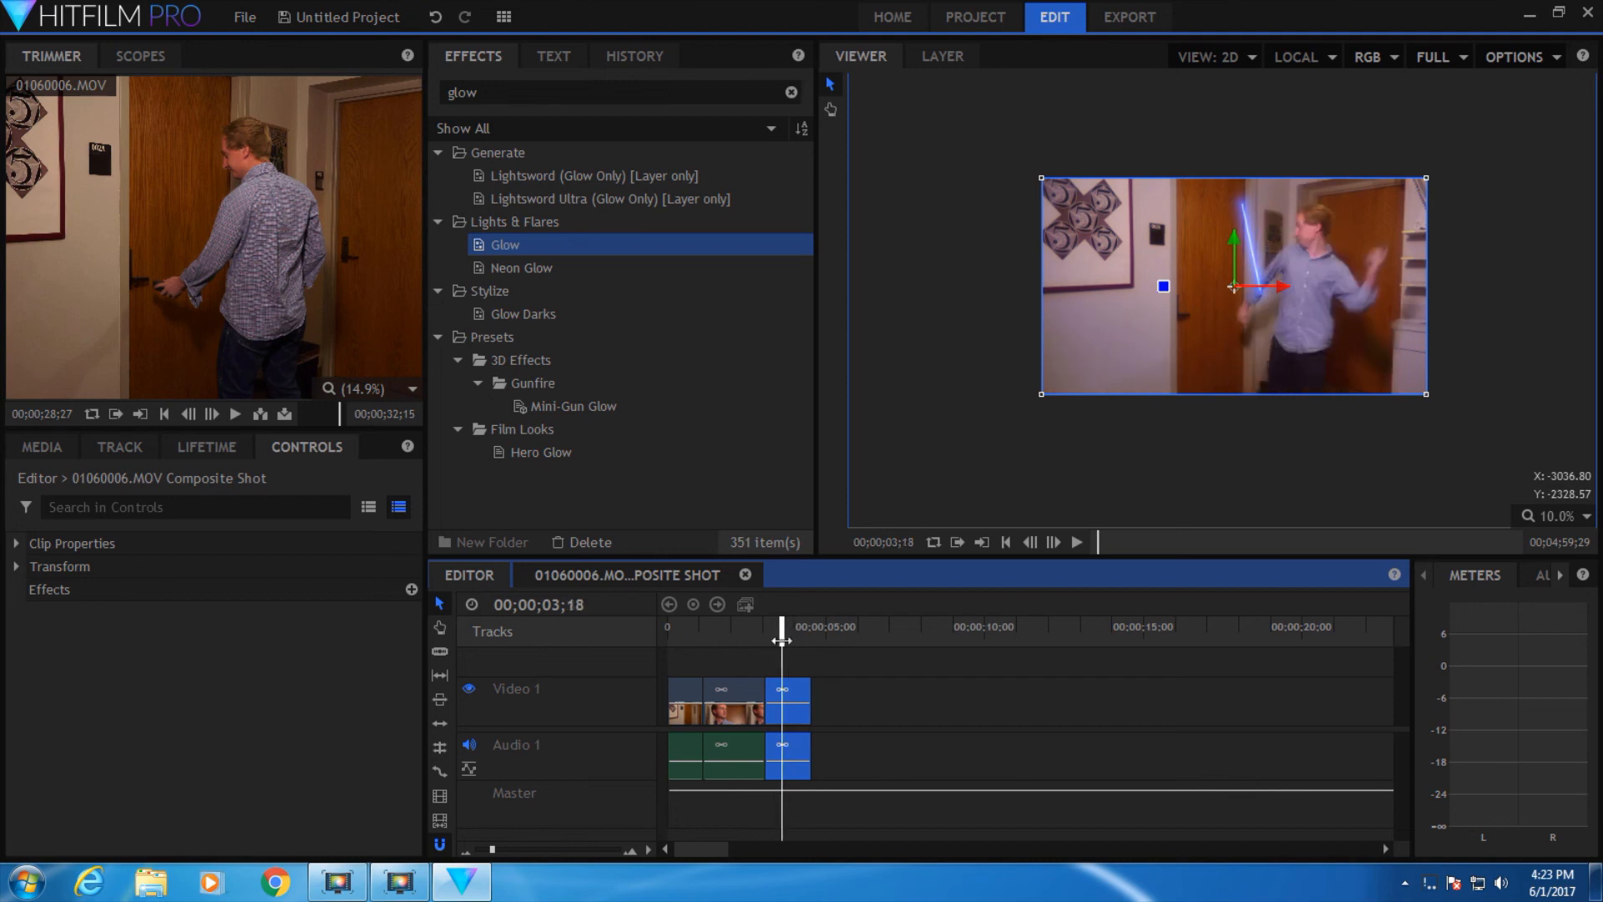